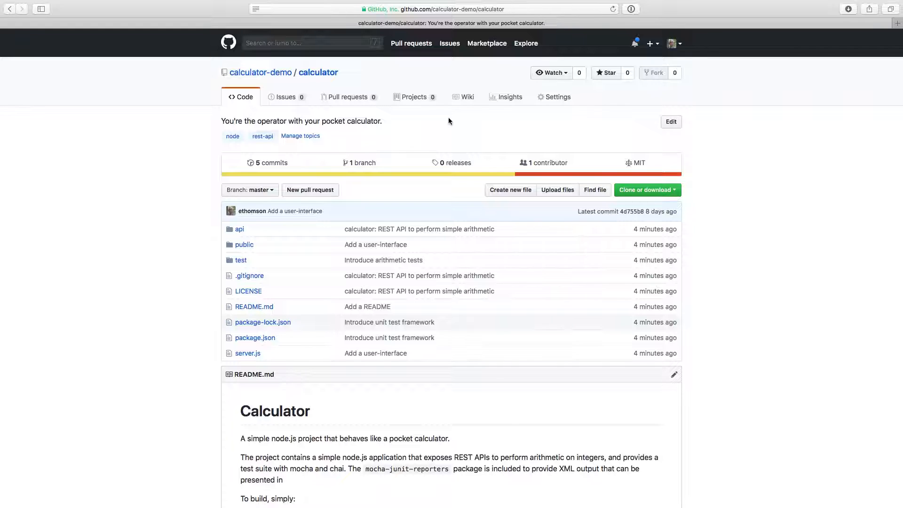
Search the GitHub Marketplace for "Azure Pipelines" and open its listing
click(486, 50)
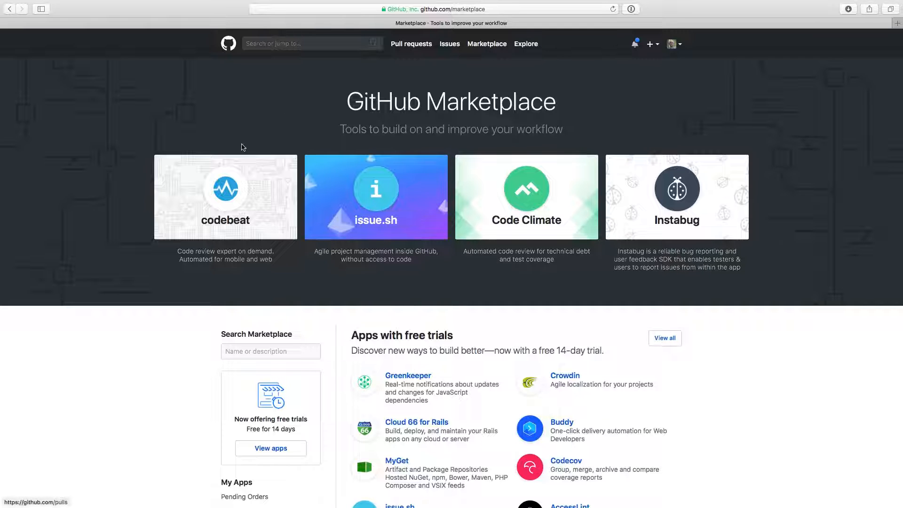
click(269, 352)
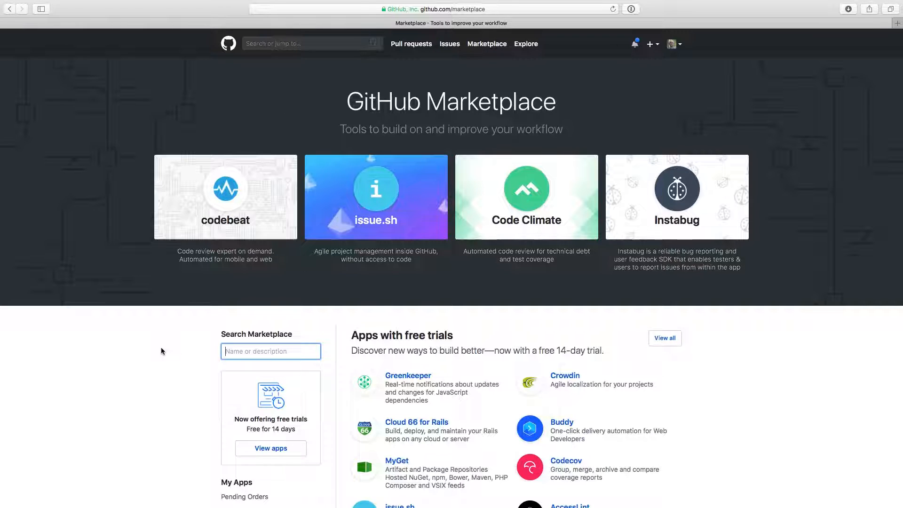
text(Azure Pipelines)
key(Return)
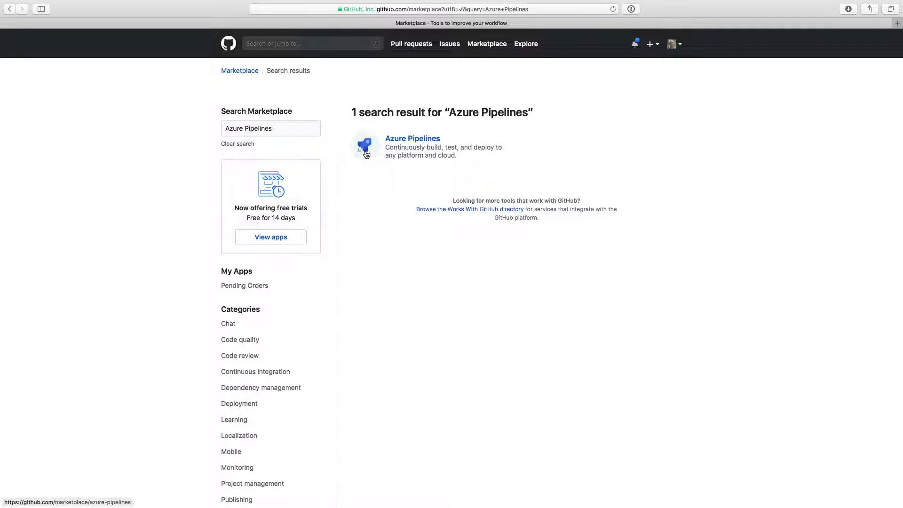
click(366, 154)
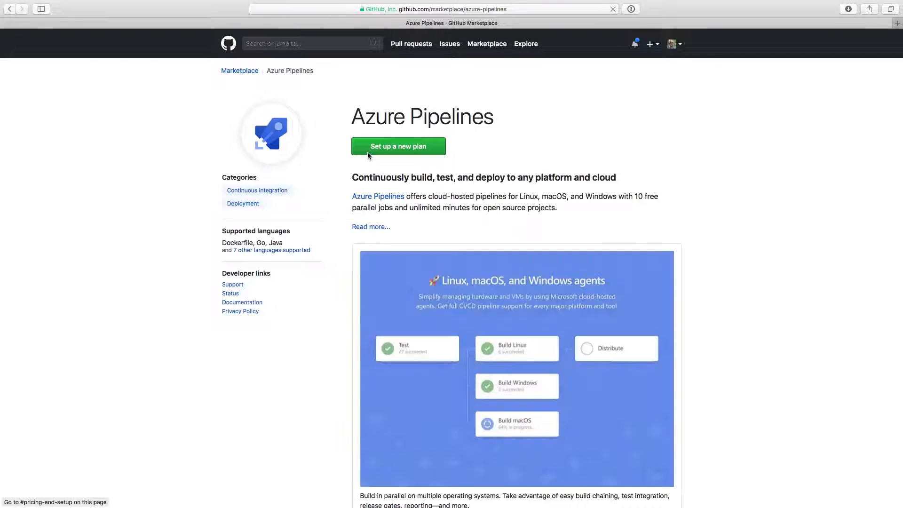
Read the full Azure Pipelines description and view the pricing of the Add parallel jobs plan
click(372, 226)
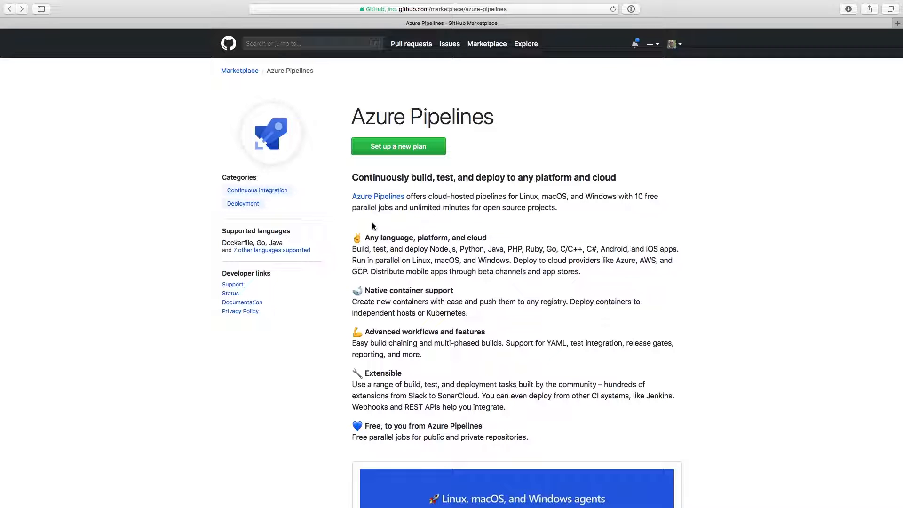
click(361, 150)
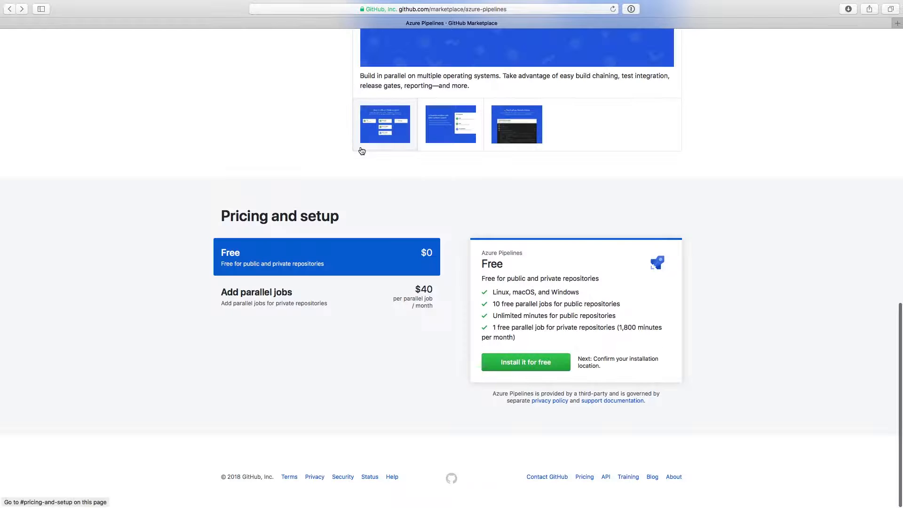
click(383, 303)
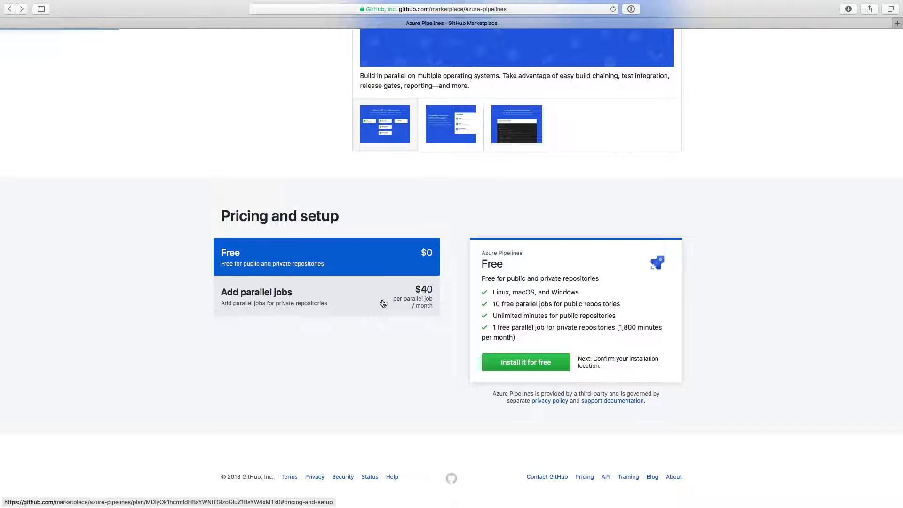
click(384, 304)
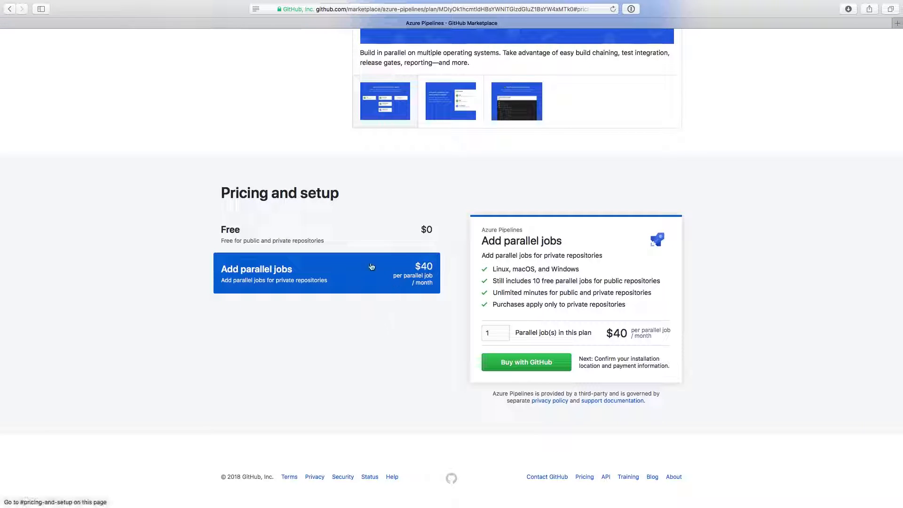
Choose the Free Azure Pipelines plan for installation and switch the order's billing account to Calculator App
click(369, 245)
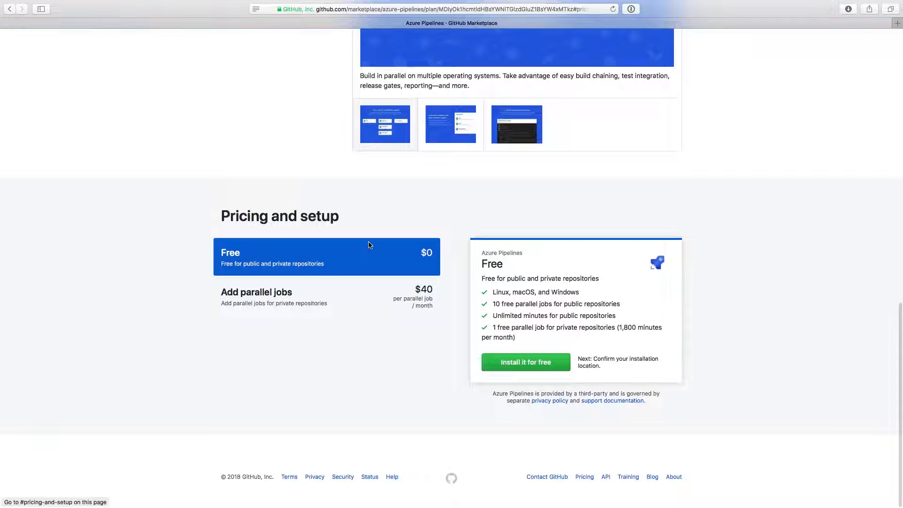
click(506, 370)
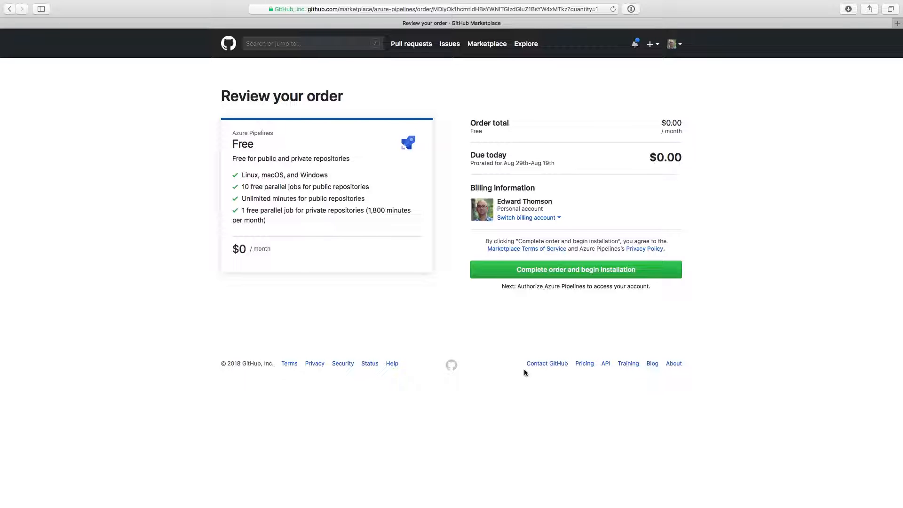
click(532, 219)
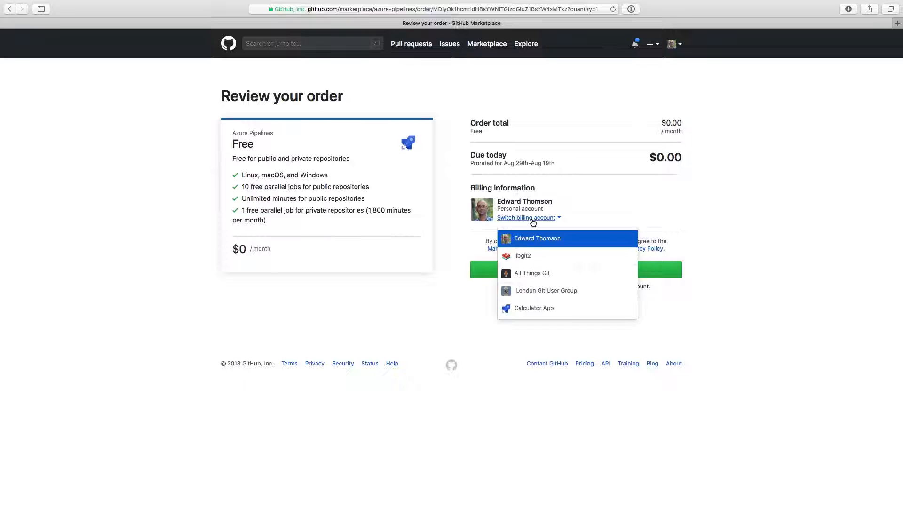
click(571, 311)
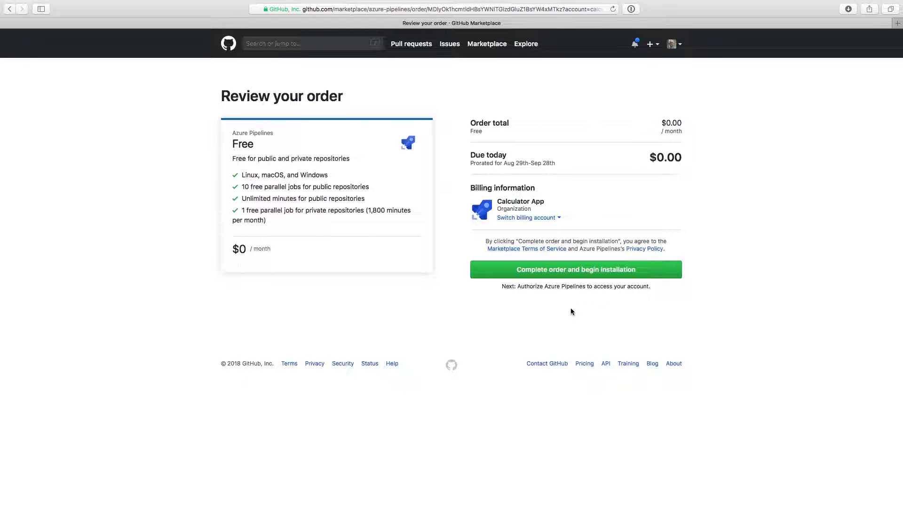
Complete the order and install Azure Pipelines on all repositories of the organization, confirming with the GitHub account password
click(571, 274)
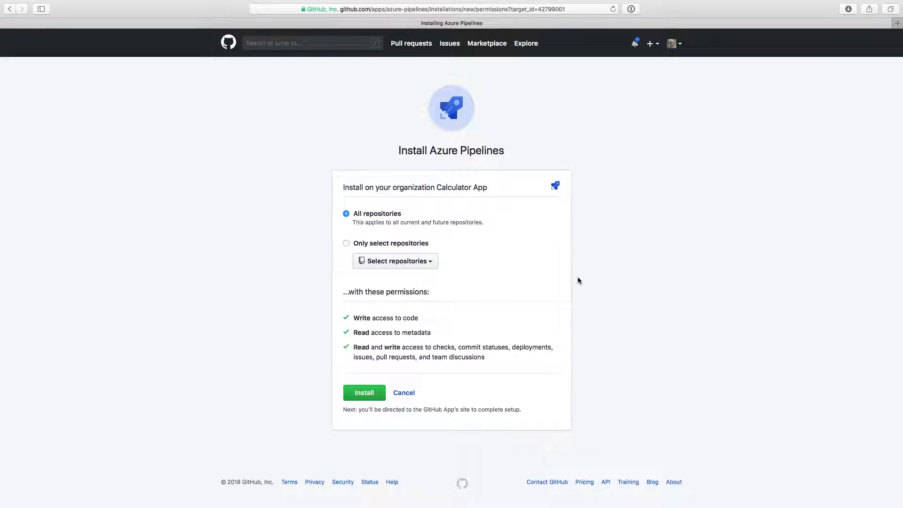
click(372, 394)
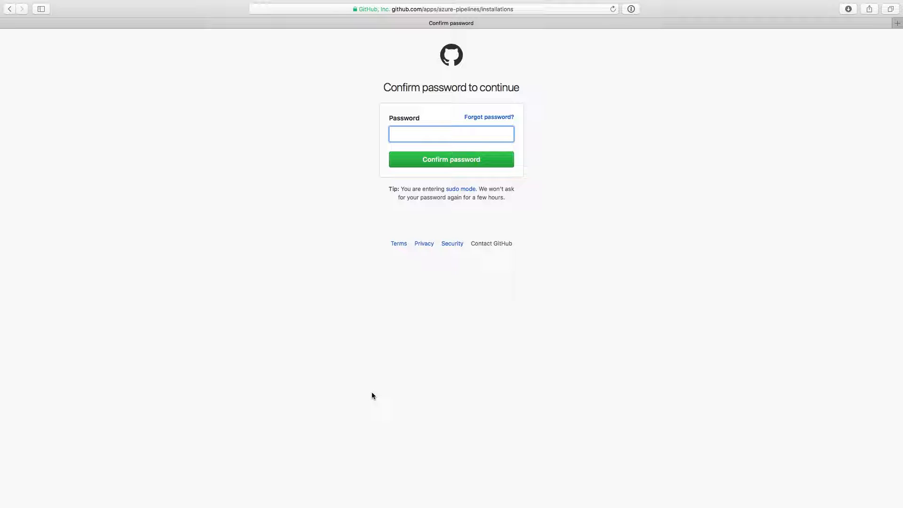
key(super+backslash)
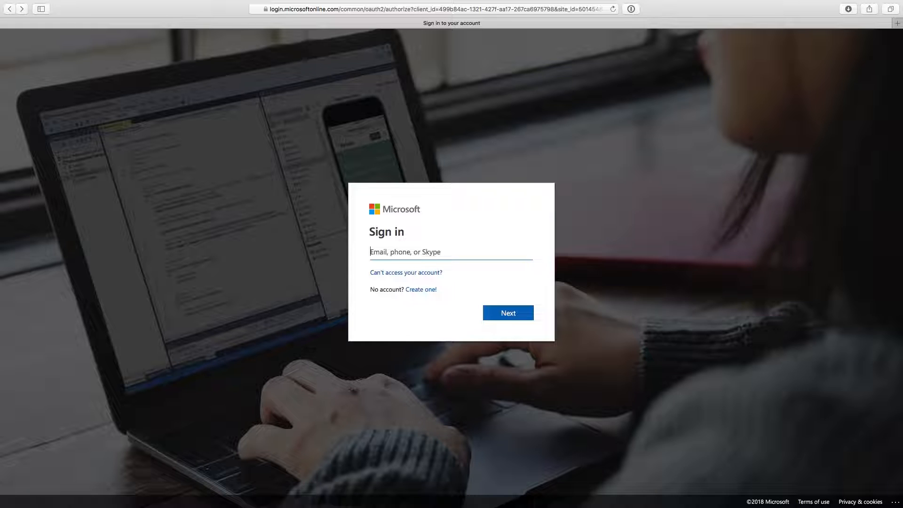
Sign in to Microsoft with the account's e-mail and password
key(Return)
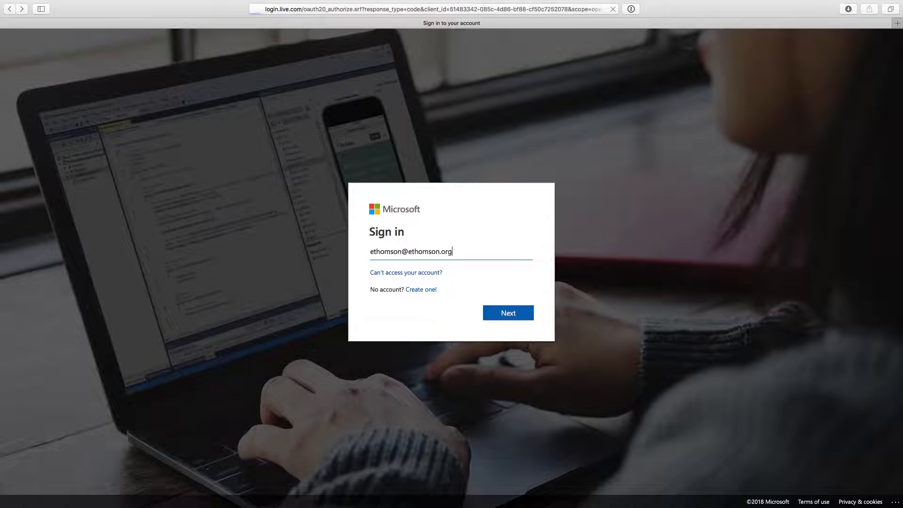
key(super+v)
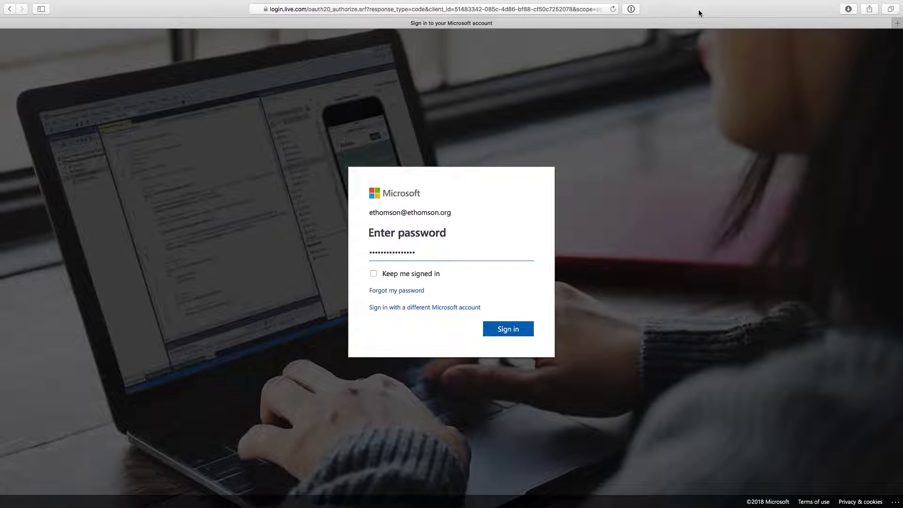
key(Return)
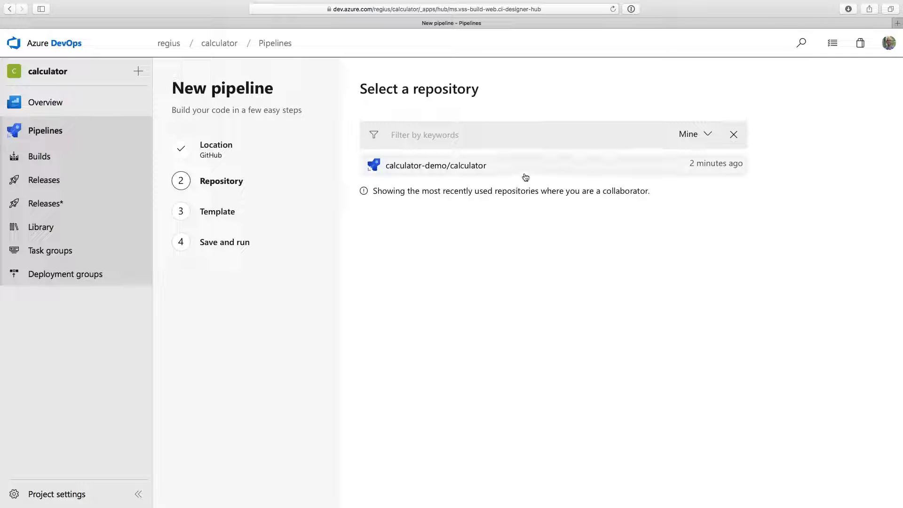
Create a pipeline for calculator-demo/calculator from the Node.js template, then save and run it with a commit directly to master
click(575, 171)
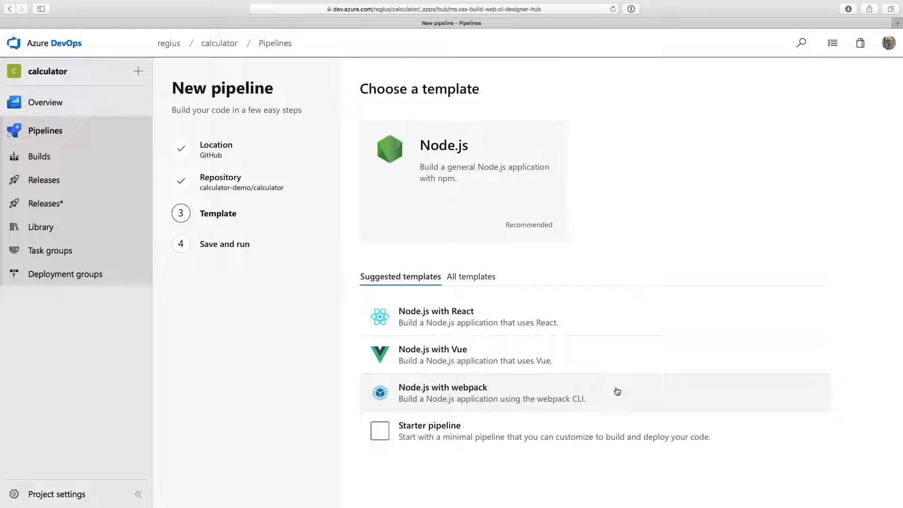
click(551, 212)
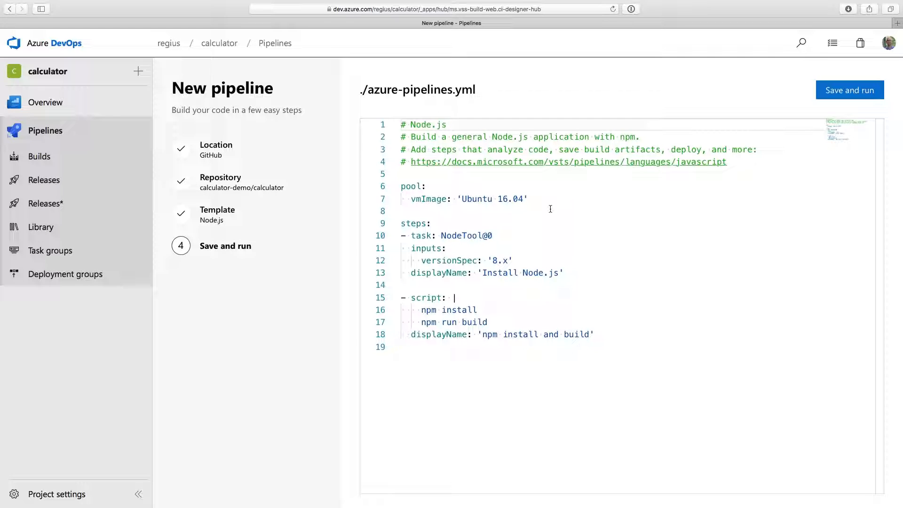
click(831, 90)
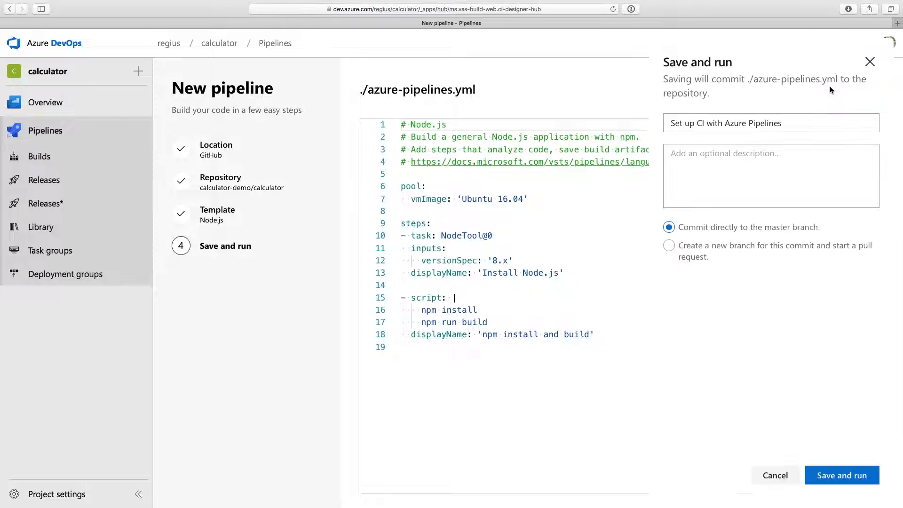
click(840, 471)
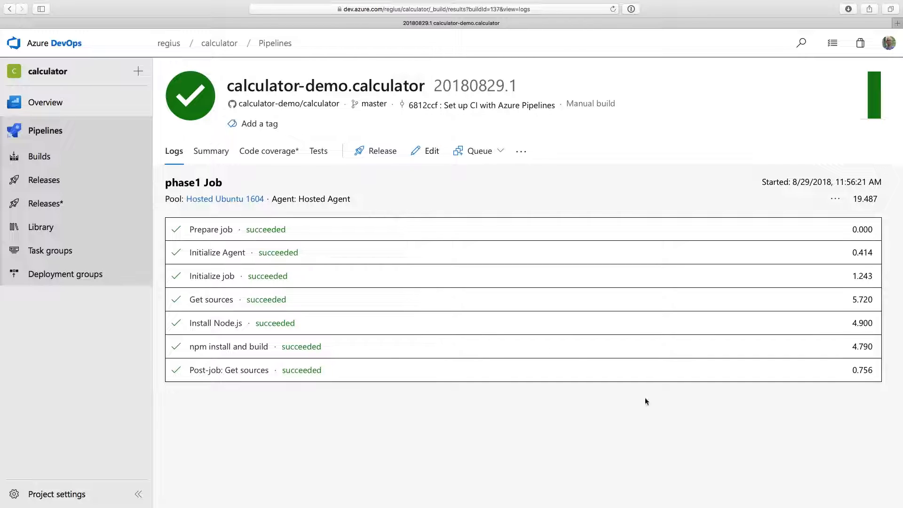
Open azure-pipelines.yml for editing in the GitHub repository and add an "npm test" line below "npm run build"
click(323, 105)
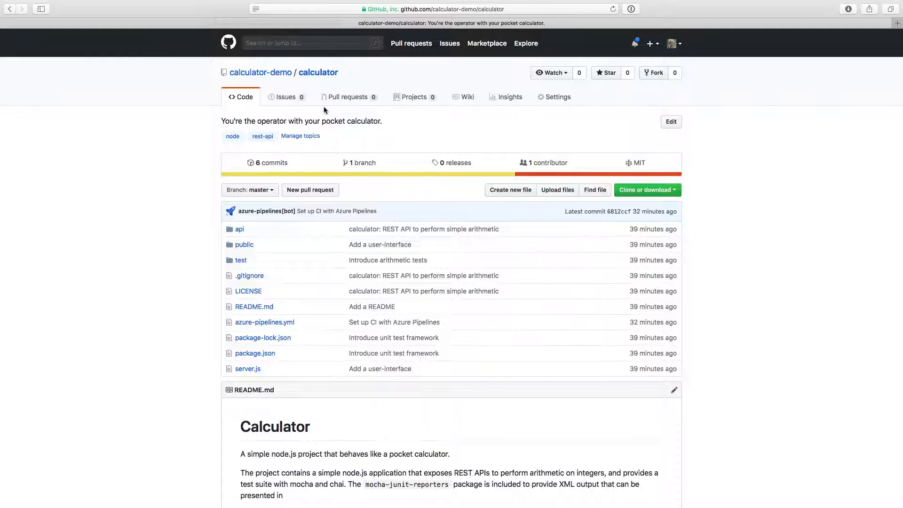
click(287, 324)
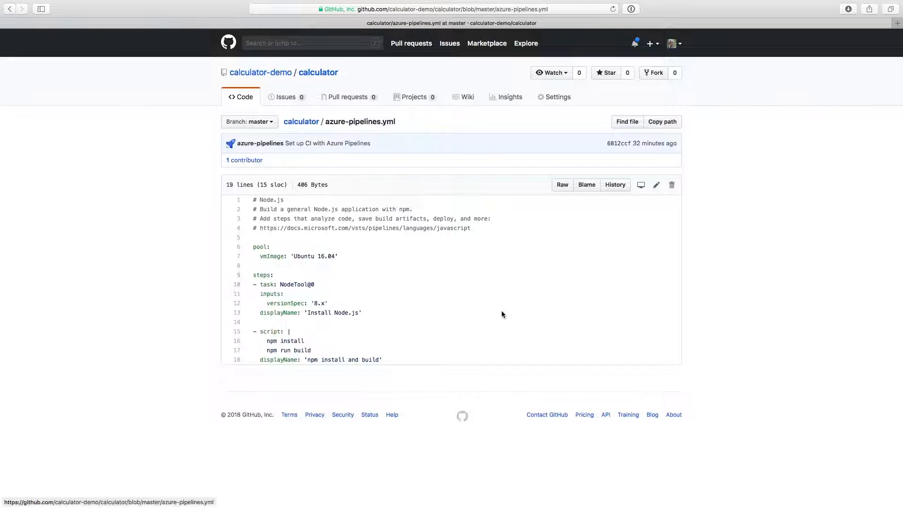
click(656, 191)
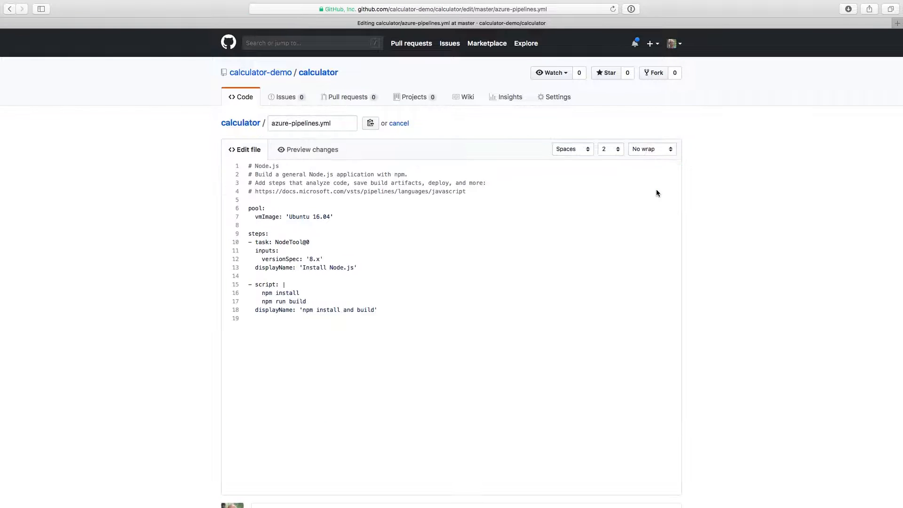
click(430, 298)
key(Return)
text(npm)
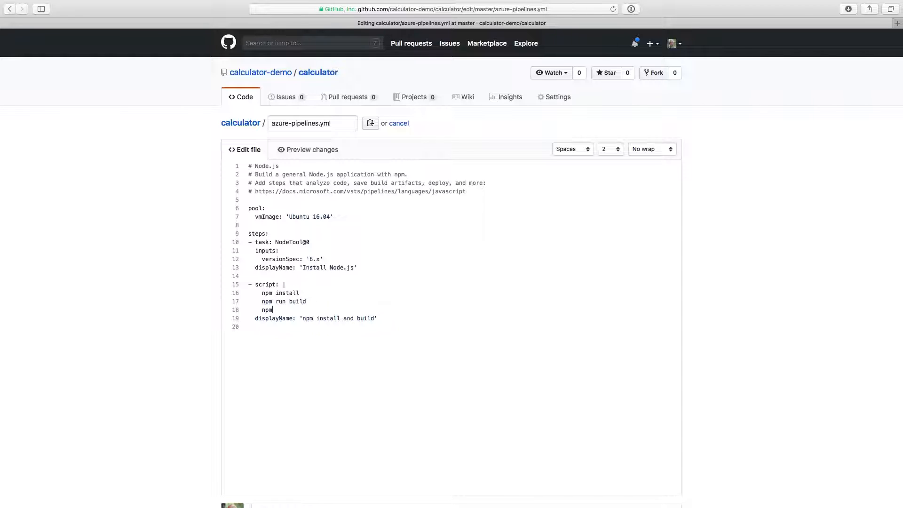
text( test)
Change the script's displayName to 'npm install, build and test'
double_click(348, 318)
key(BackSpace)
key(BackSpace)
text(,)
key(alt+Right)
text(and test)
Commit the change to master titled "Run `npm test`" and described "Run `npm test` as part of the Azure Pipelines CI build."
scroll(724, 343, down, 5)
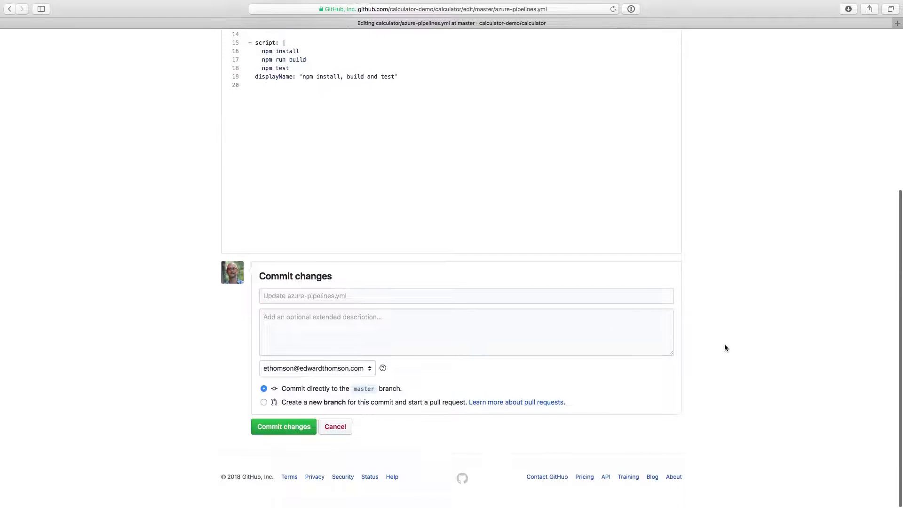
click(502, 301)
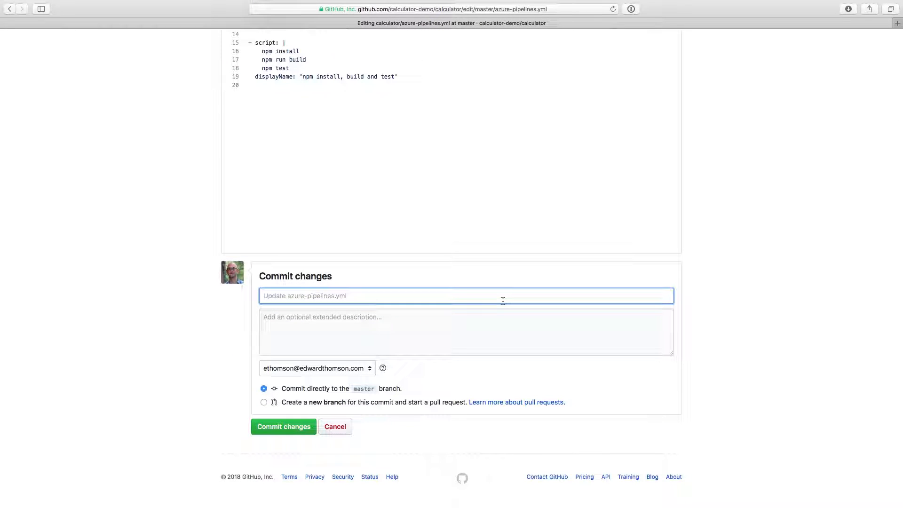
text(Run `npm test`)
click(430, 327)
text(Run `npm)
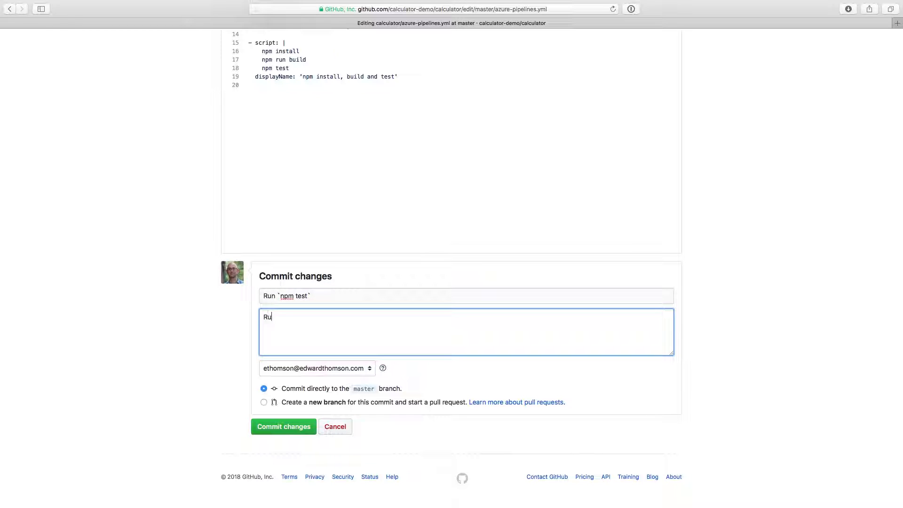
text( test` as part of the Azure Pipelin)
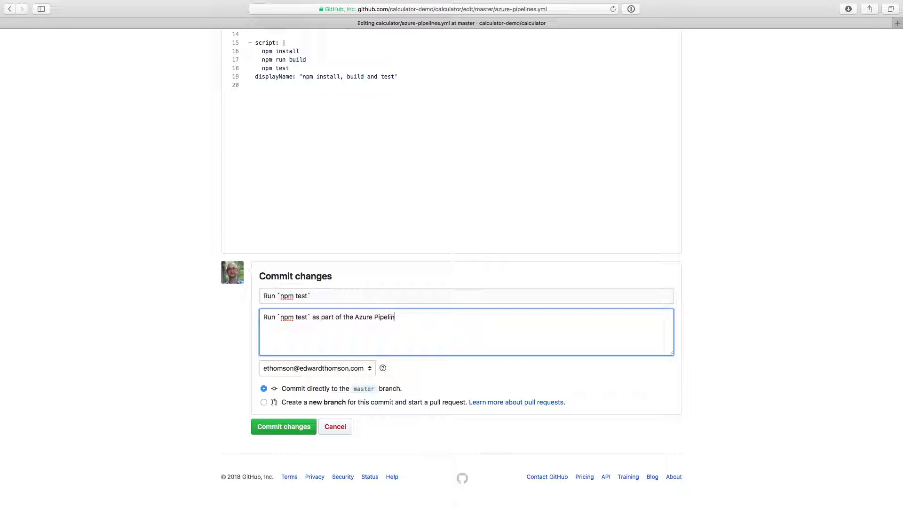
text(es CI build.)
click(302, 429)
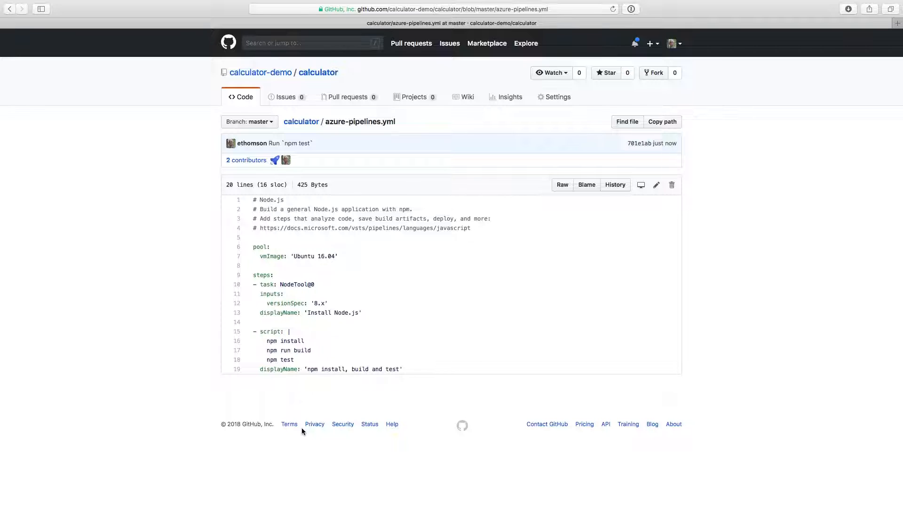
Go to the calculator project's builds under dev.azure.com/regius and open the CI build for GitHub
click(405, 10)
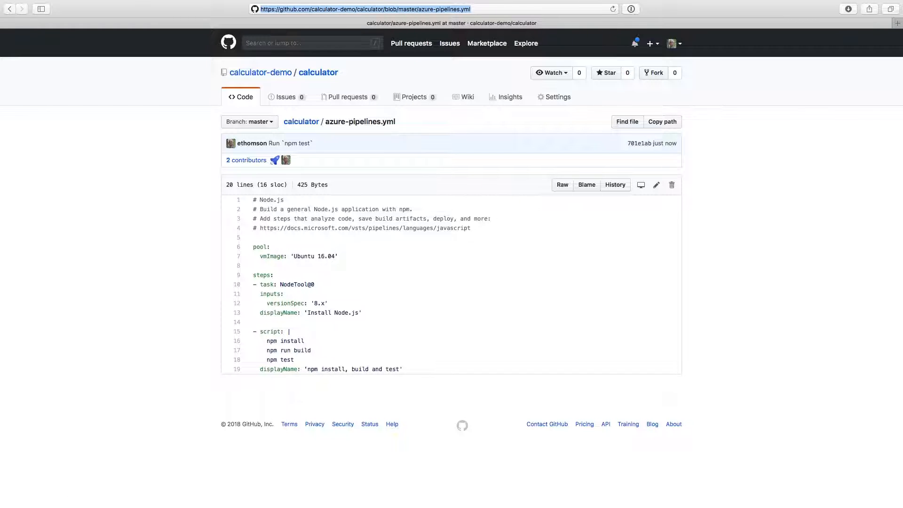
text(dev.azure.com)
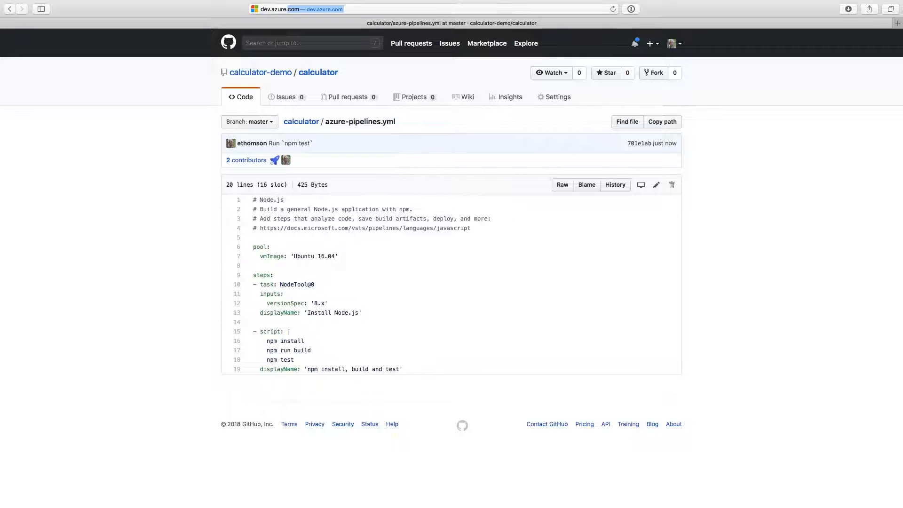
text(/regius/cal)
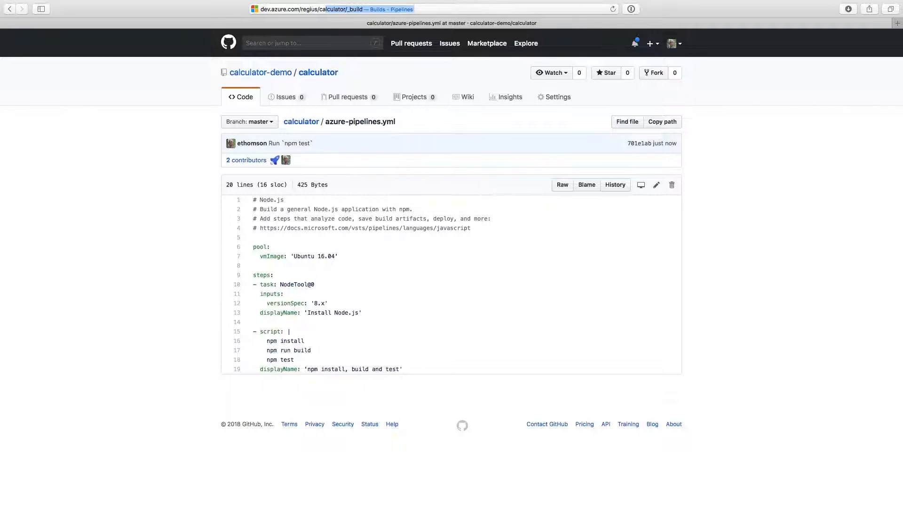
key(Return)
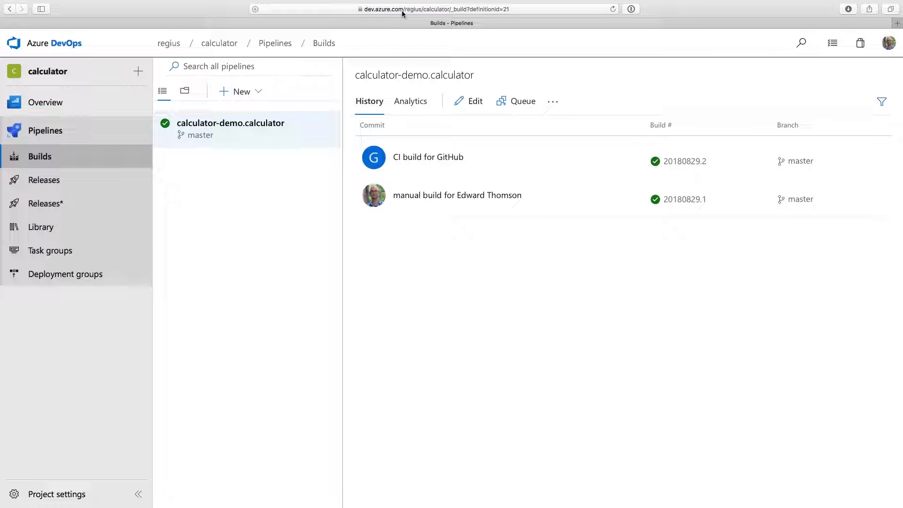
click(428, 158)
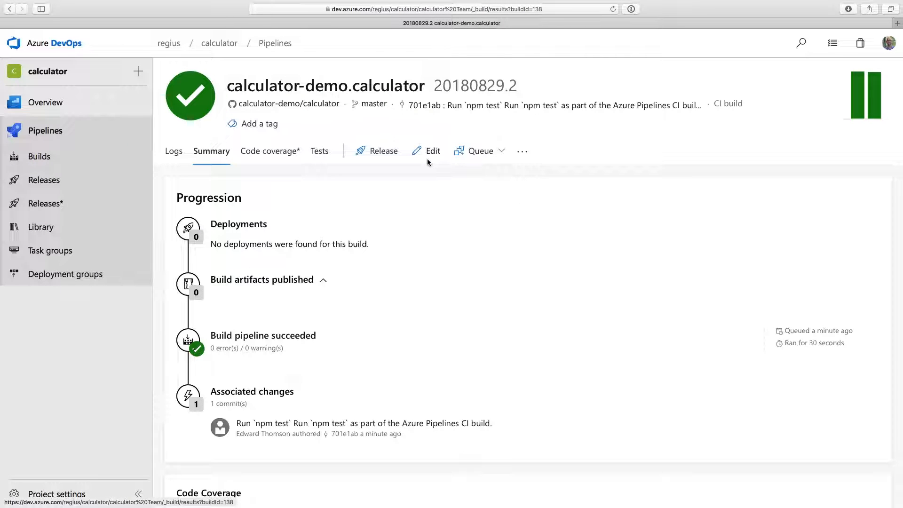
Examine the log of the "npm install, build and test" task in the calculator-demo.calculator CI build
click(179, 158)
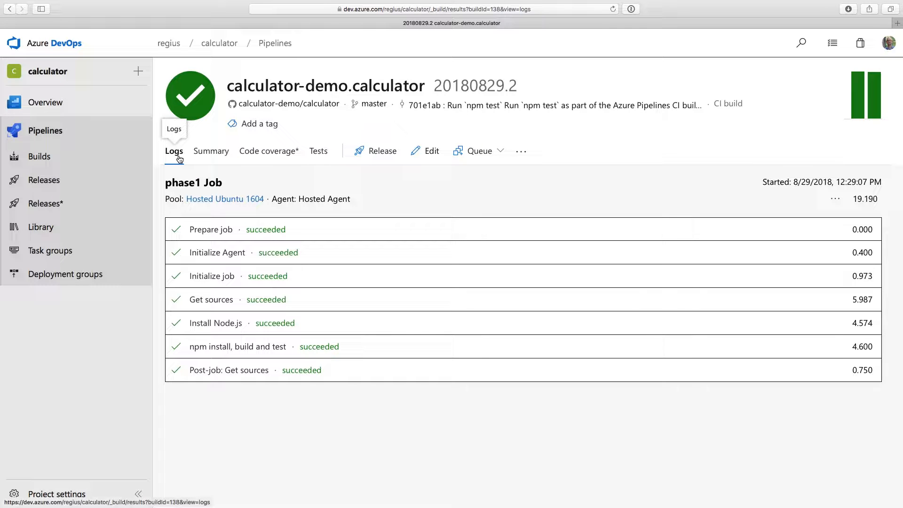
click(358, 355)
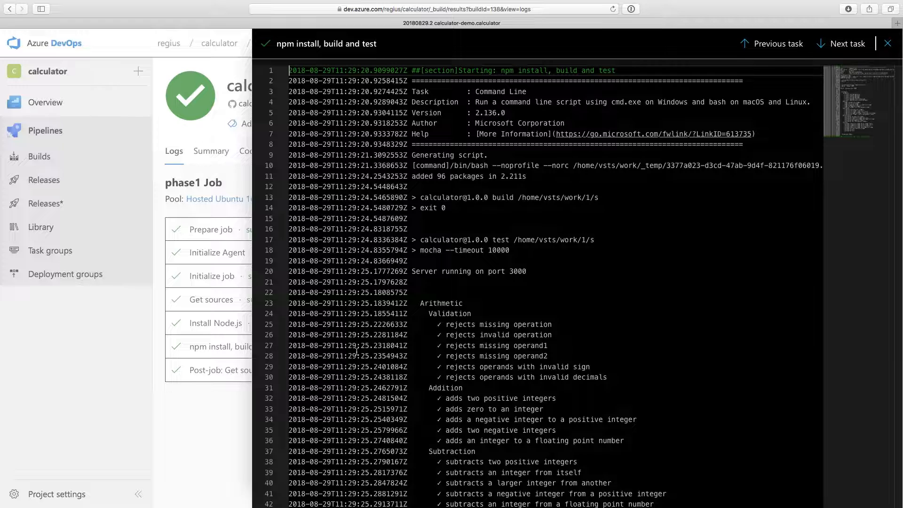
scroll(408, 334, down, 5)
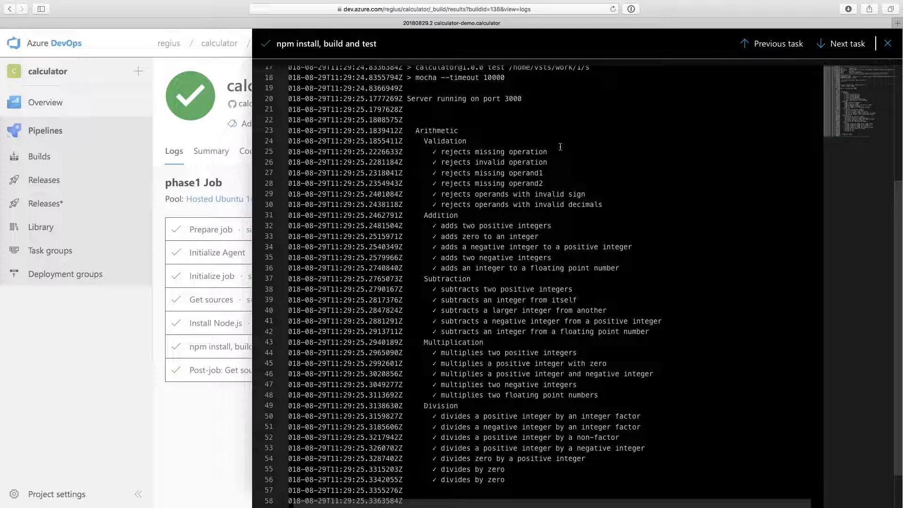
click(887, 43)
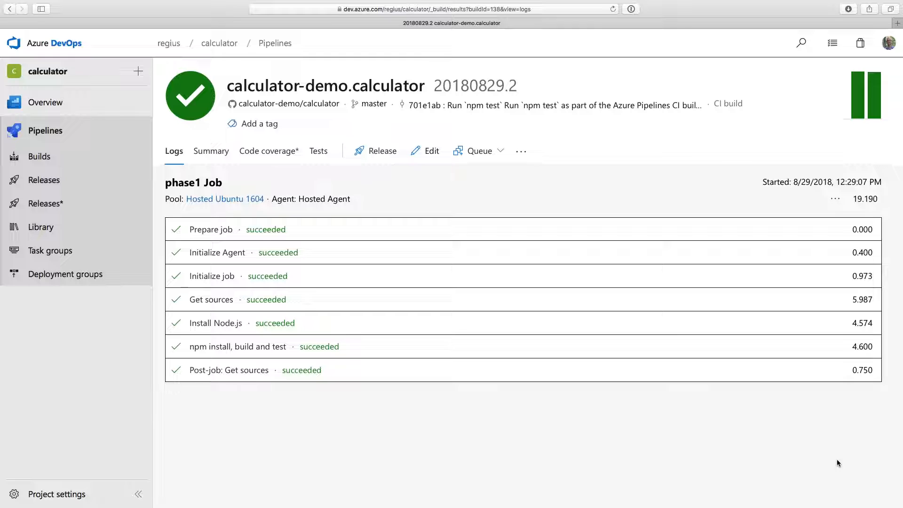
Go to the calculator-demo/calculator GitHub repository and open api/controllers/arithmeticController.js
click(304, 104)
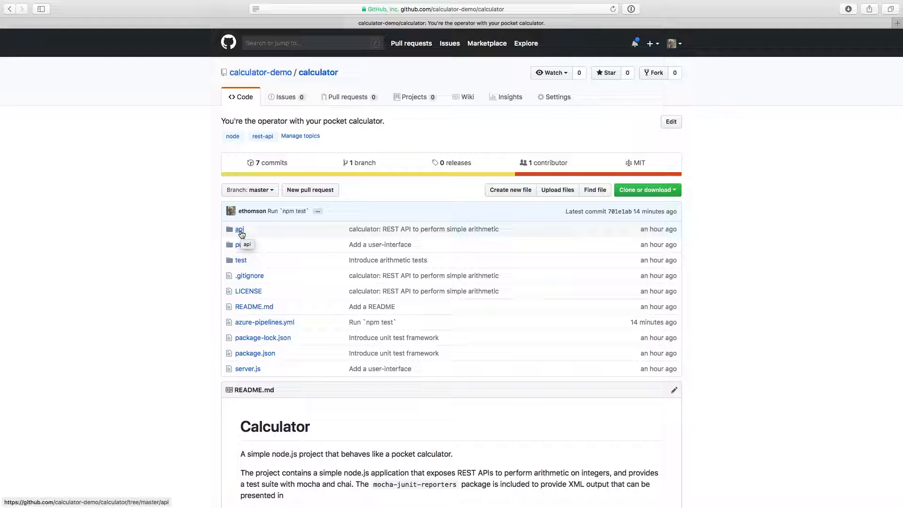
click(240, 229)
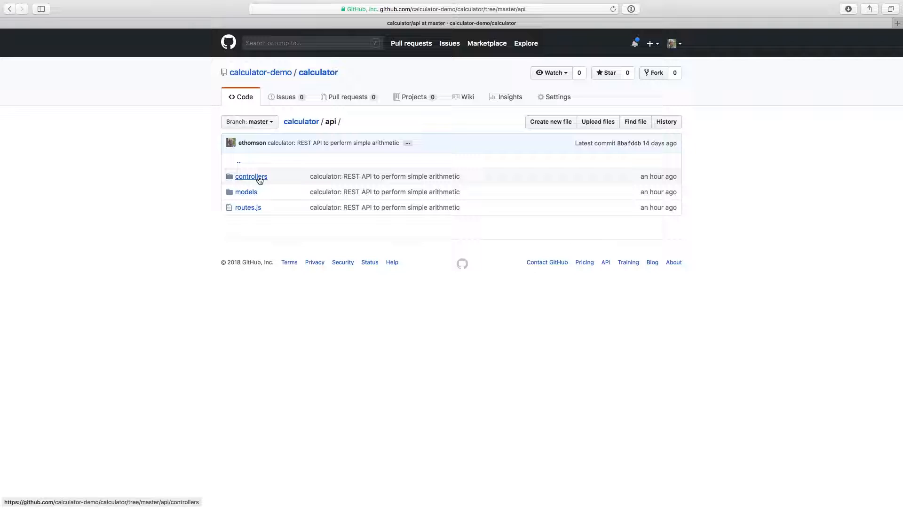
click(259, 177)
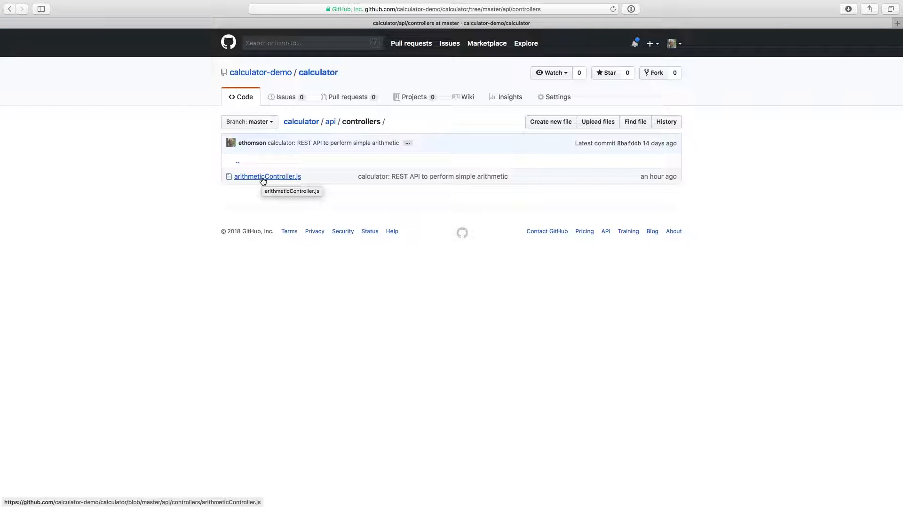
click(263, 181)
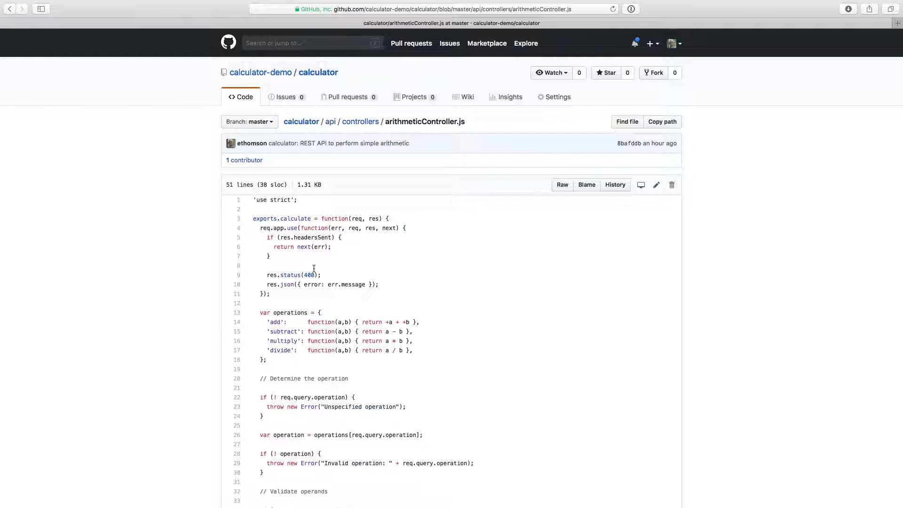
Edit arithmeticController.js so that the 'add' function returns `a + b`, without the unary plus signs
triple_click(387, 323)
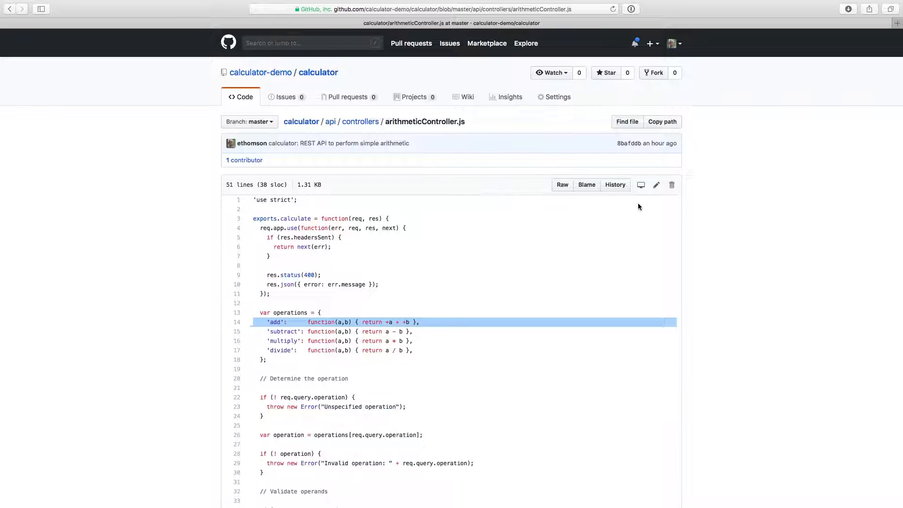
click(655, 187)
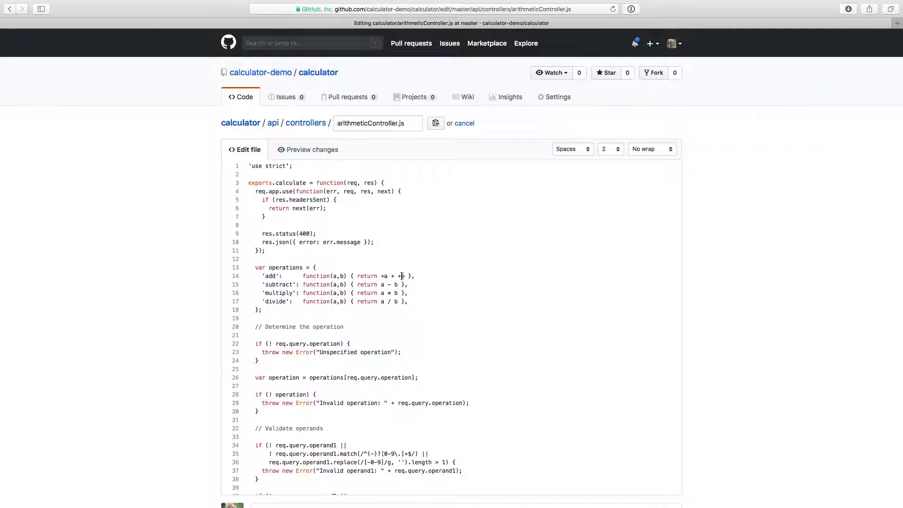
key(BackSpace)
key(BackSpace)
Title the commit "Update addition" and describe it as "I don't think there's a need for `+a + +b`, this should just be `a + b` for simplicity."
scroll(462, 284, down, 10)
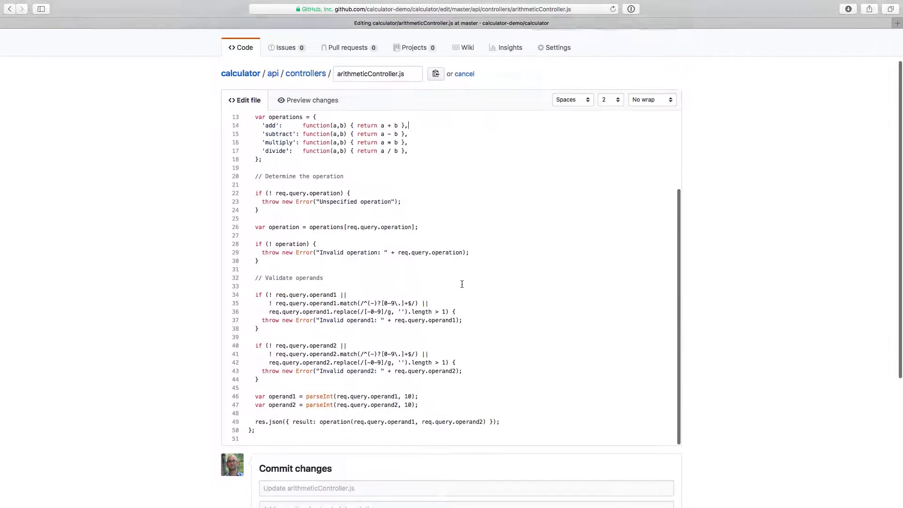
click(434, 292)
text(Update addition)
key(Tab)
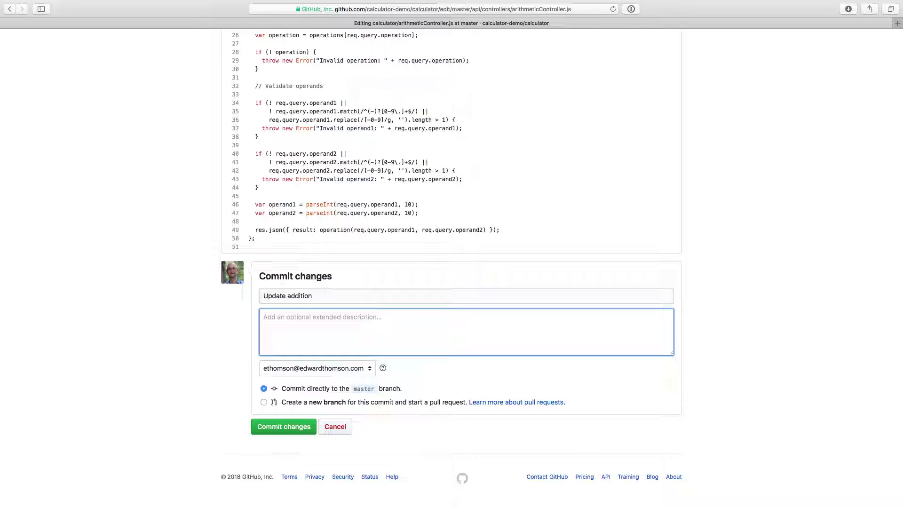
text(I don't think there's a need for `+a + +b`, this should just be `a + b` for simplicity.)
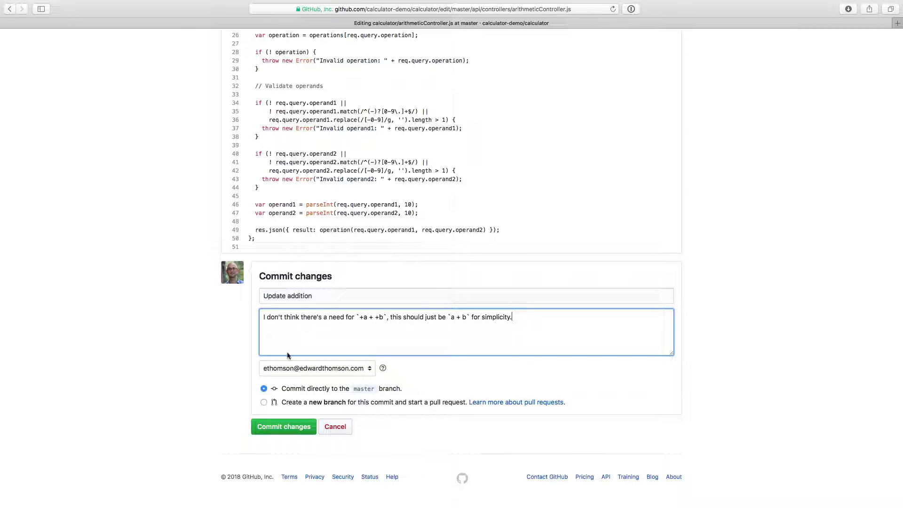
Propose the change on a new branch named addition-simplification and create the pull request into master
click(264, 403)
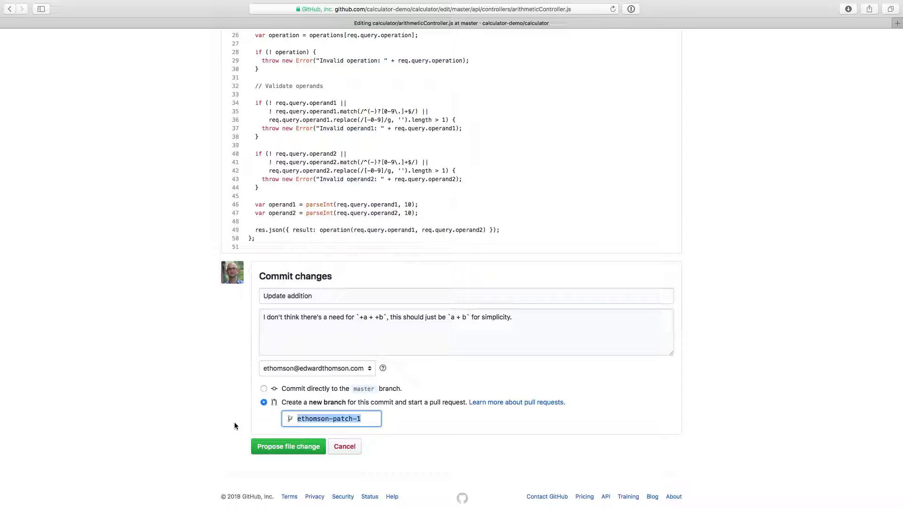
text(addition)
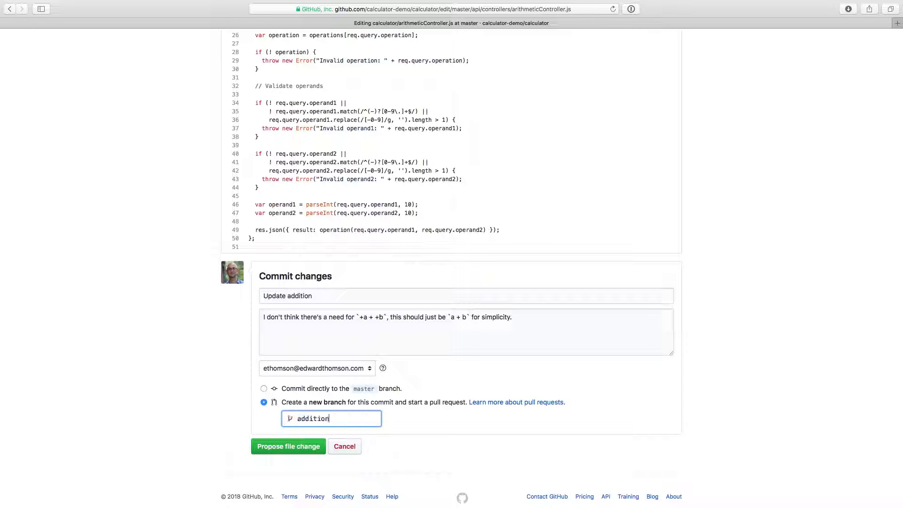
text(-simplification)
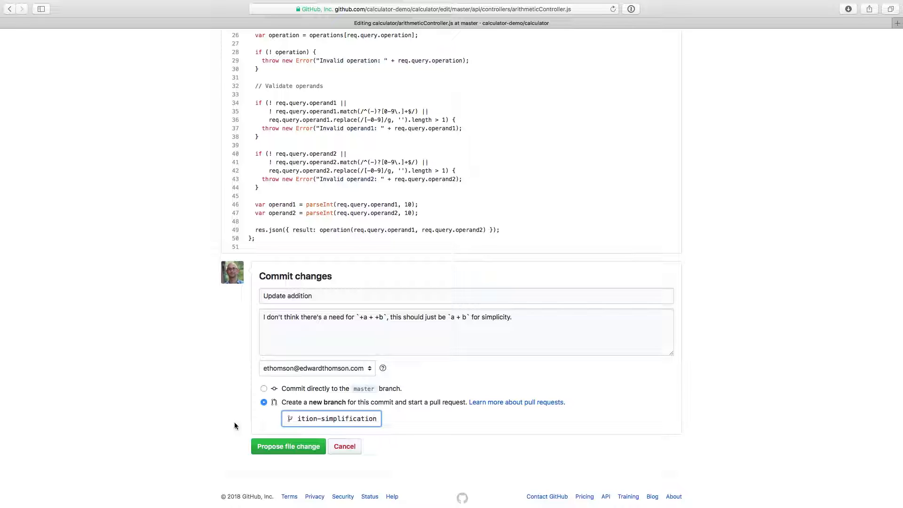
click(280, 453)
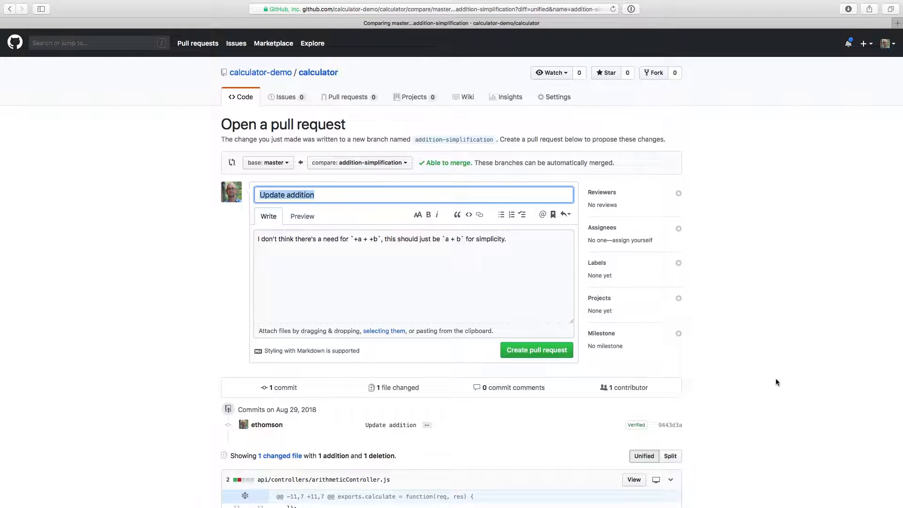
scroll(743, 388, down, 5)
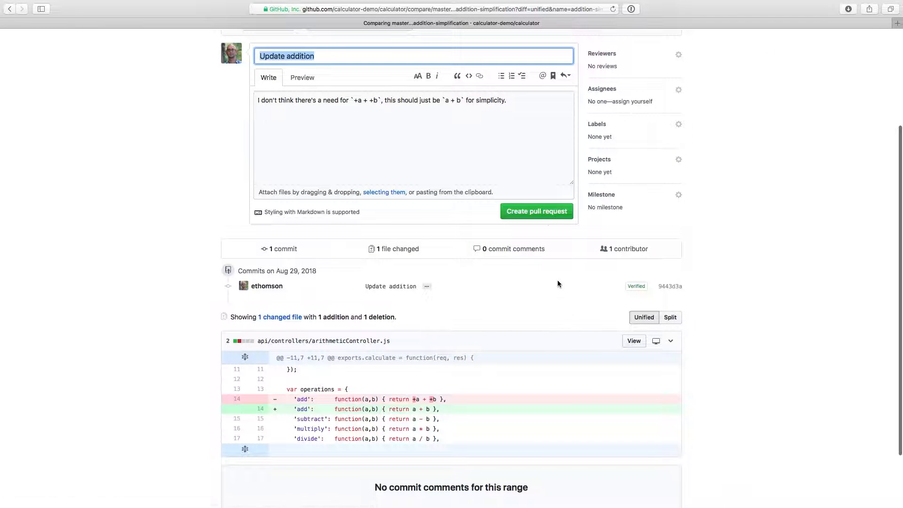
click(537, 214)
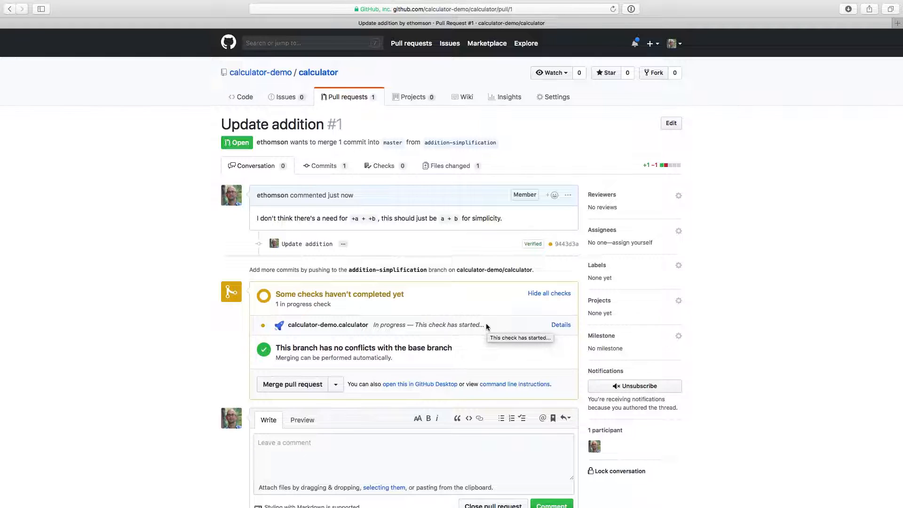
Open the pull request's calculator-demo.calculator check in Azure Pipelines and examine the test results in the "npm install, build and test" log
click(563, 324)
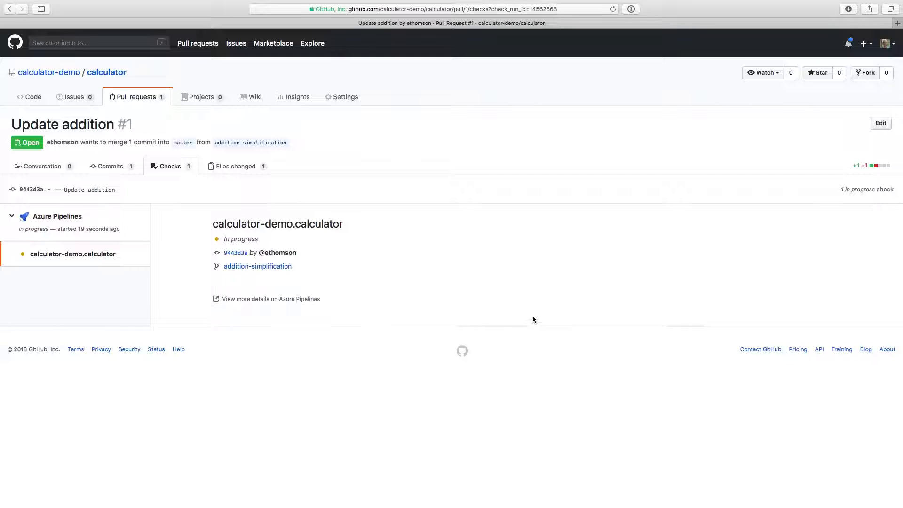
click(267, 301)
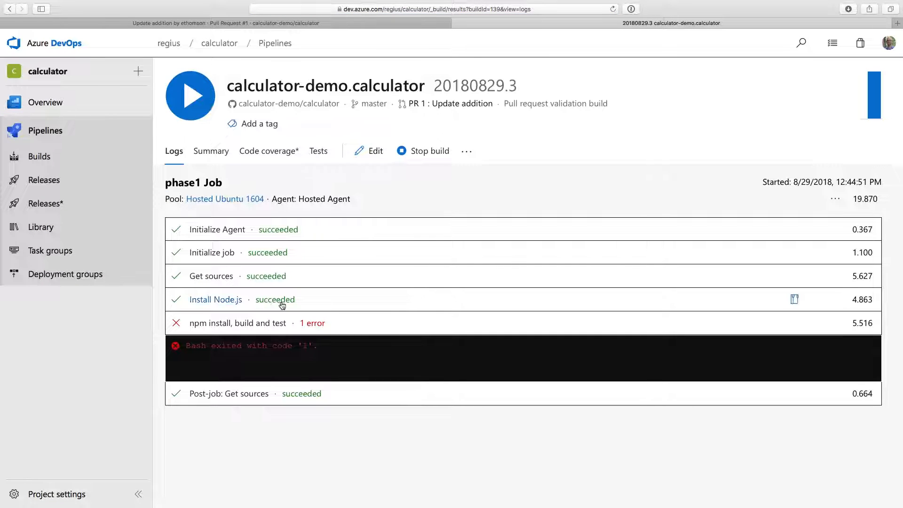
click(361, 327)
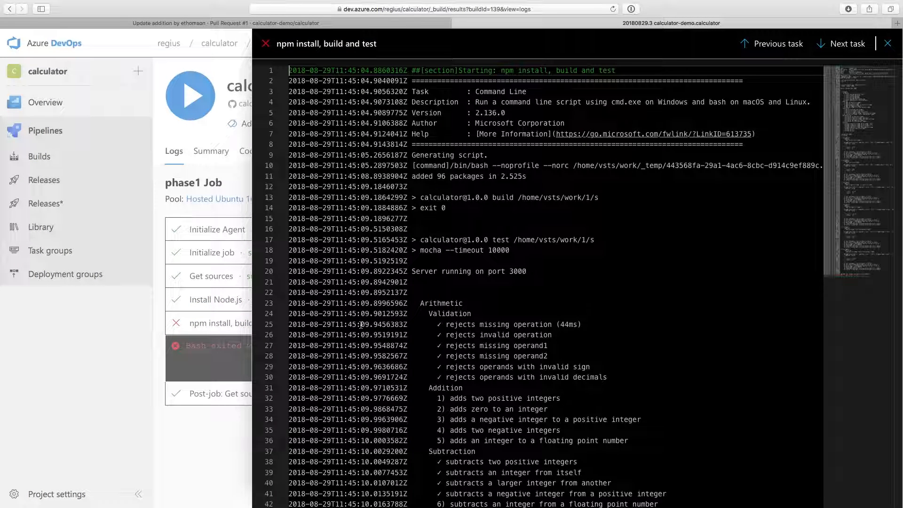
scroll(361, 325, down, 3)
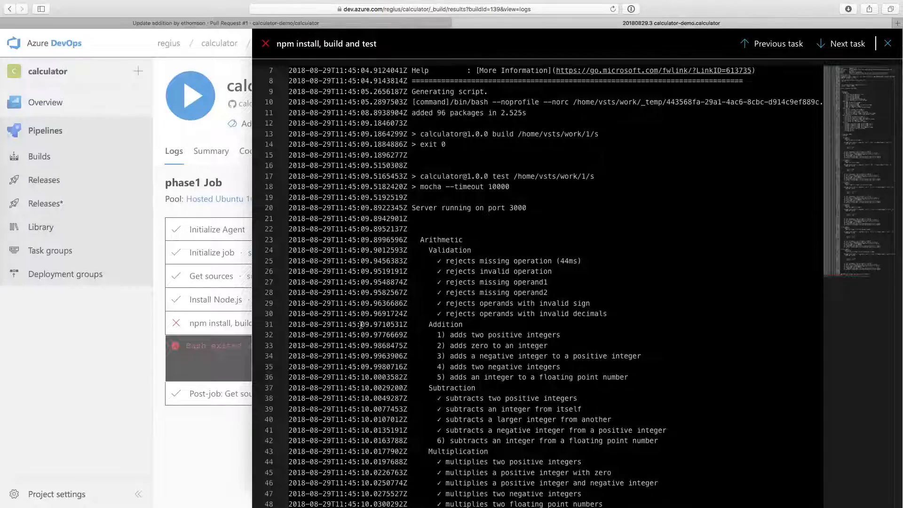
scroll(361, 325, down, 10)
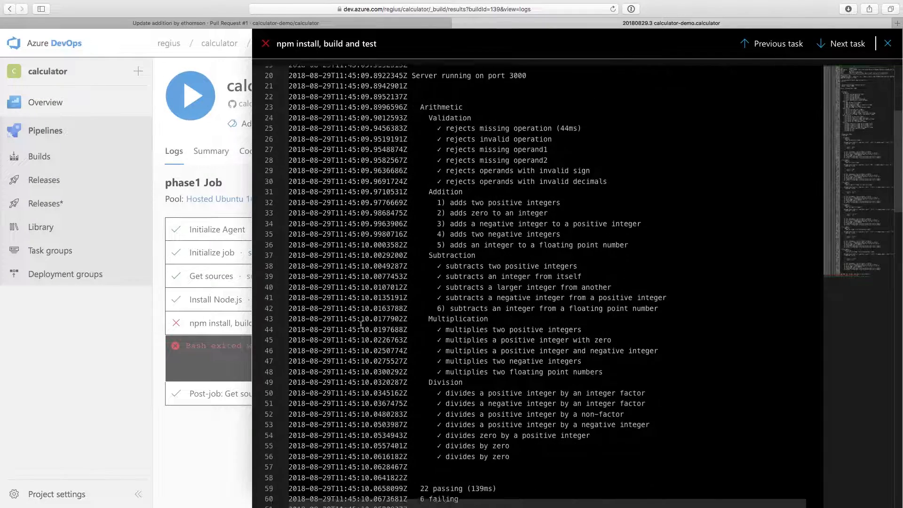
scroll(361, 325, down, 6)
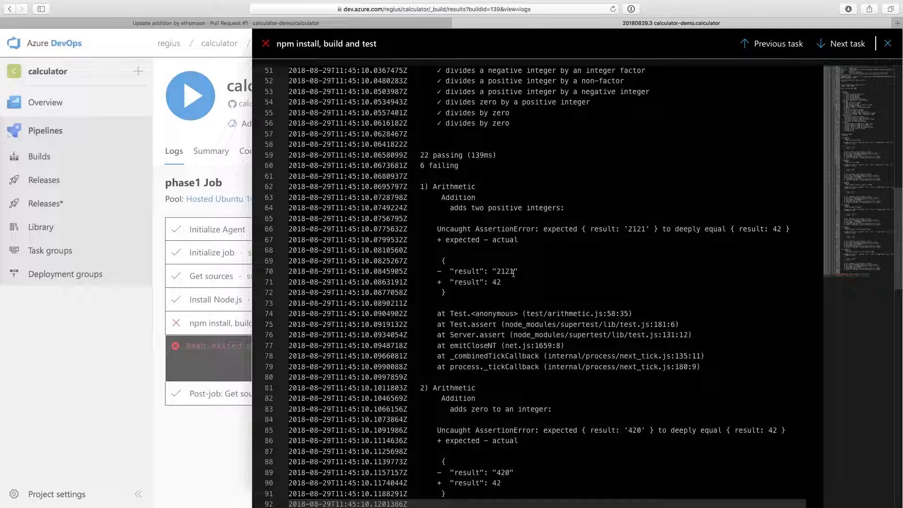
scroll(513, 273, down, 5)
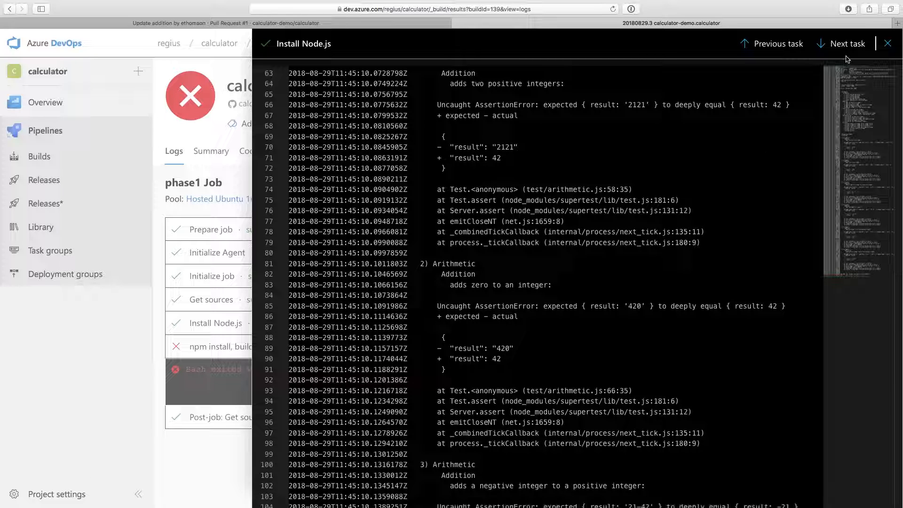
click(887, 43)
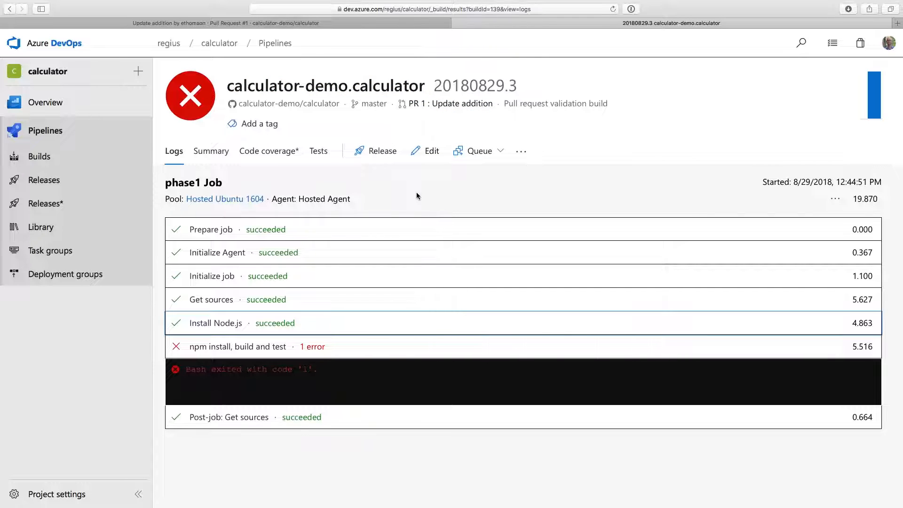
Return to the "Update addition" pull request on GitHub and open arithmeticController.js for editing from its changed files
click(457, 23)
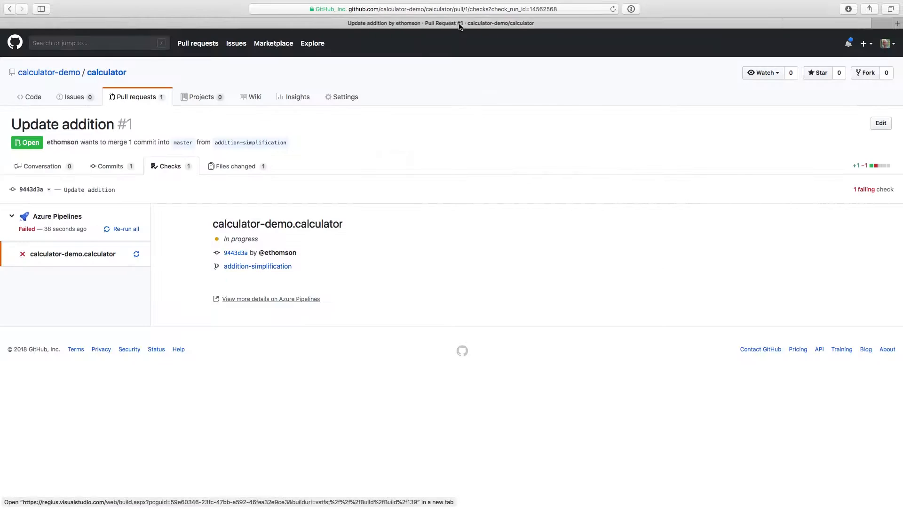
click(57, 166)
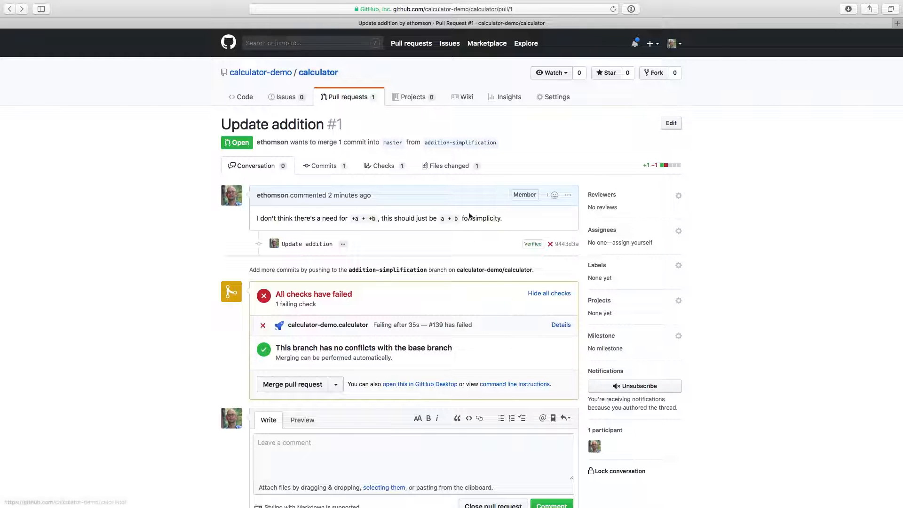
click(456, 167)
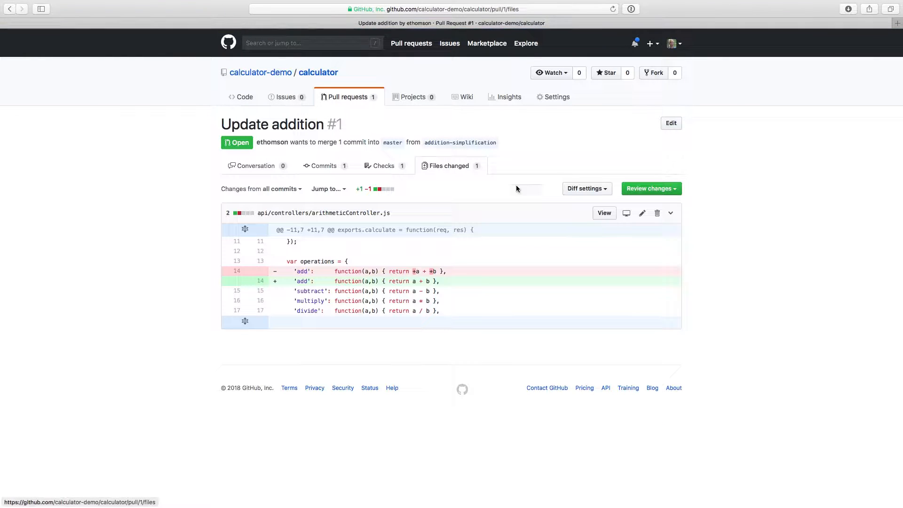
click(644, 213)
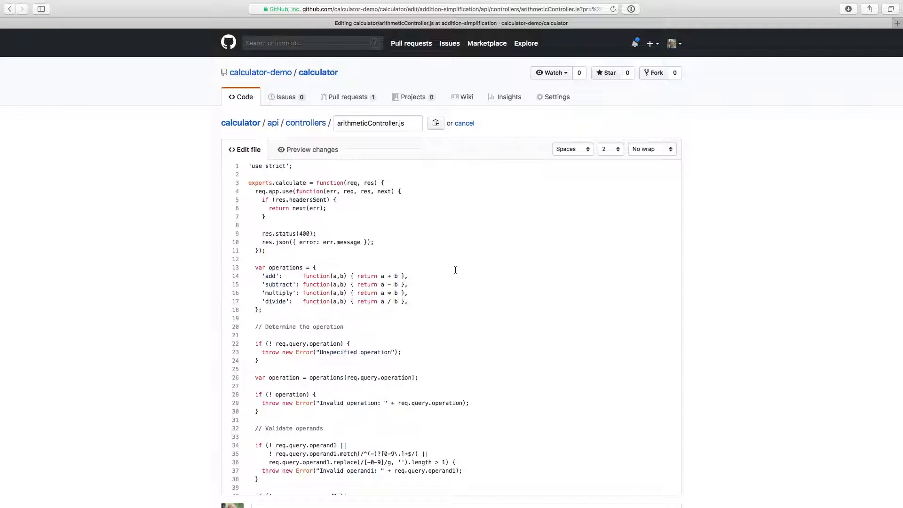
Change the 'add' function on line 14 to return `+a + +b`
click(381, 276)
text(+)
click(399, 276)
text(+)
Above 'add', insert the comment "// Using `+a + +b` will coerce a and b to numbers. Without that, this will perform string concatenation."
key(Return)
text(// Using `)
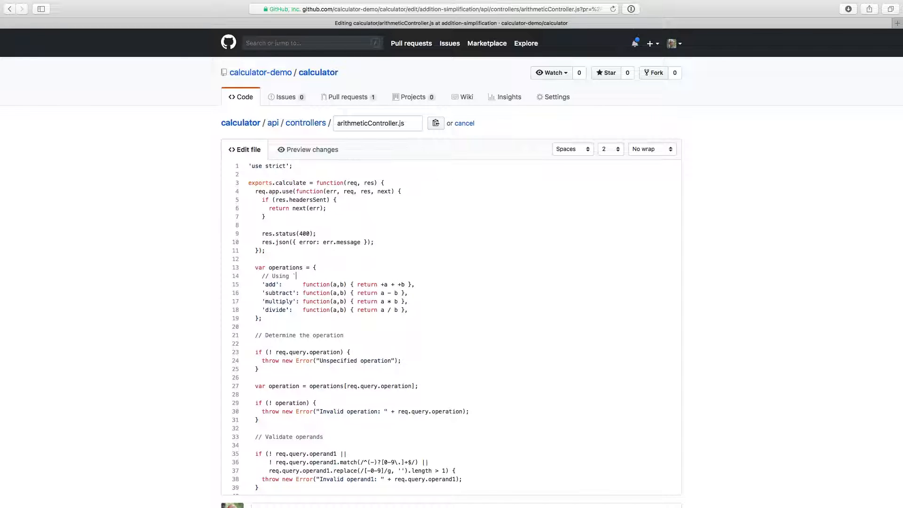
text(+a + +b` will coerce a and b to numbers.  Without that, this will perform string concatenation.)
Add a second comment line above 'add' reading "// (ie, `42 + 0` => `420`)"
key(Return)
text(// (ie, `42 + 0` => `420`))
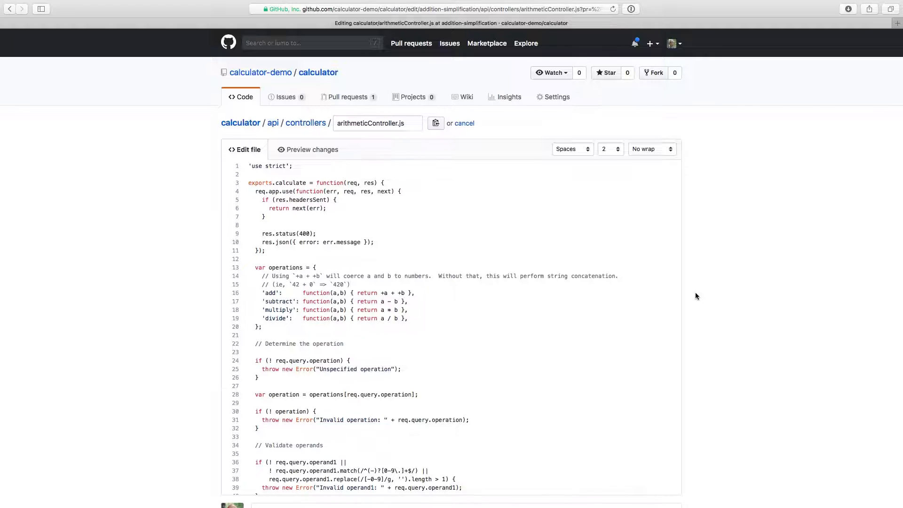
Title the commit for the arithmeticController.js edit "Provide a comment for addition"
scroll(695, 293, down, 5)
click(472, 346)
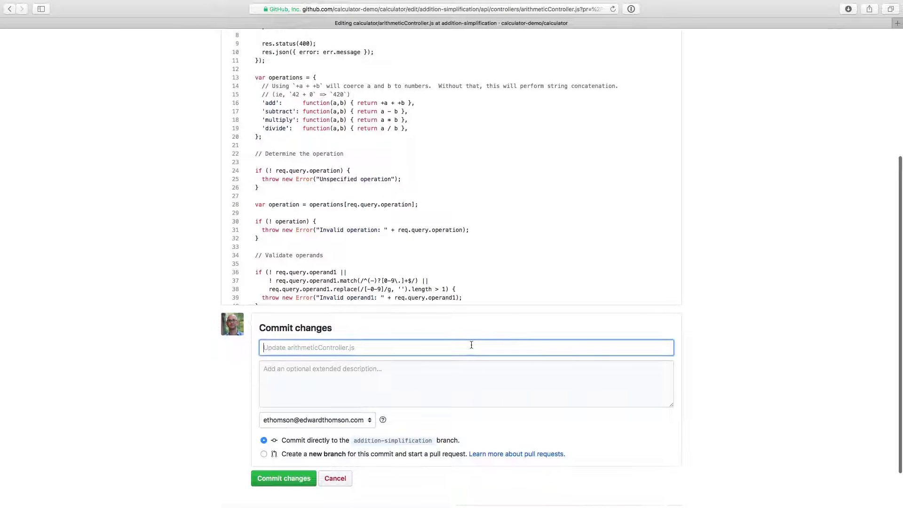
text(Provide a com)
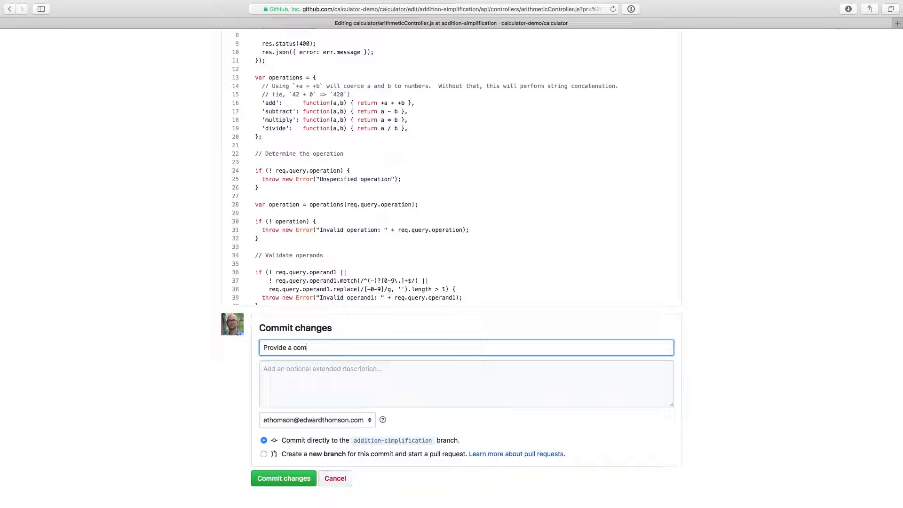
text(ment for addition)
key(Tab)
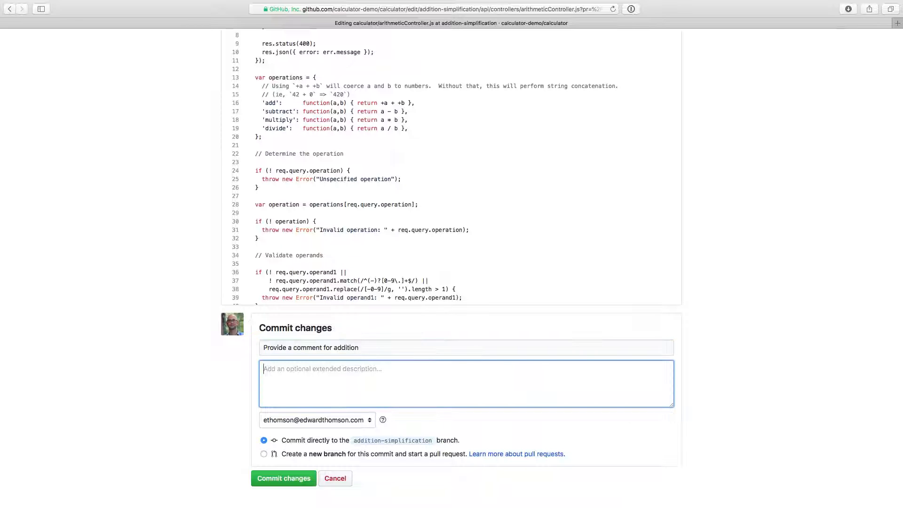
Commit the edit with the description "Add a comment on addition so that future contributors understand why we prefix `a` and `b` with `+` sign."
text(Add a comment on addition so that future contributors understand why we prefix `a` and `b` with `+` sign.)
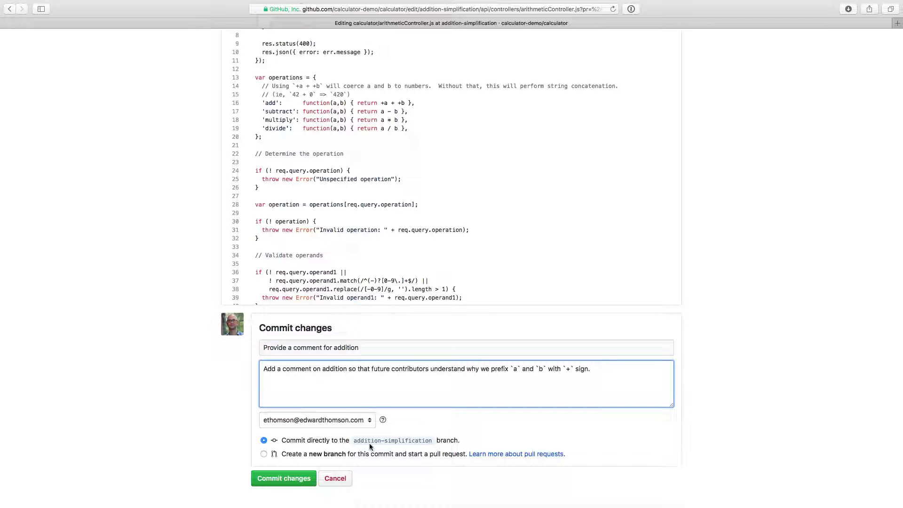
click(311, 484)
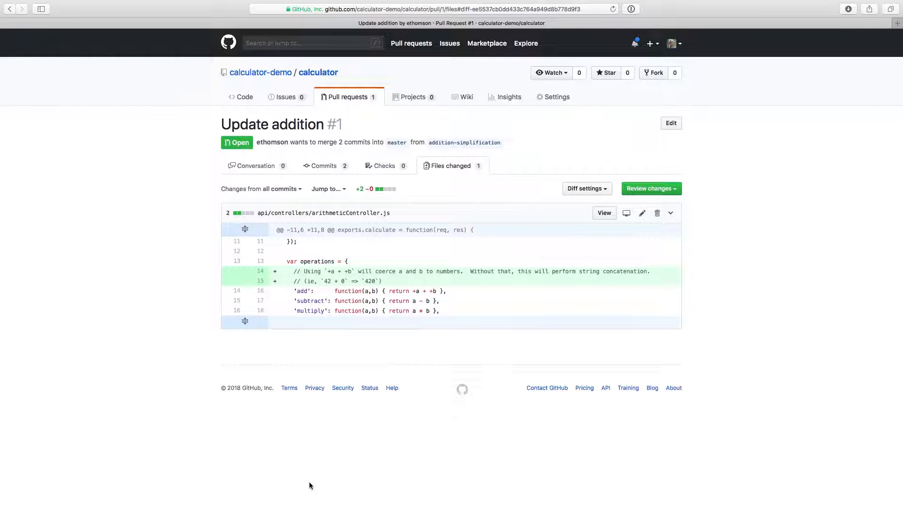
From the pull request's conversation, view the calculator-demo.calculator check's details and open its build in Azure Pipelines
click(279, 173)
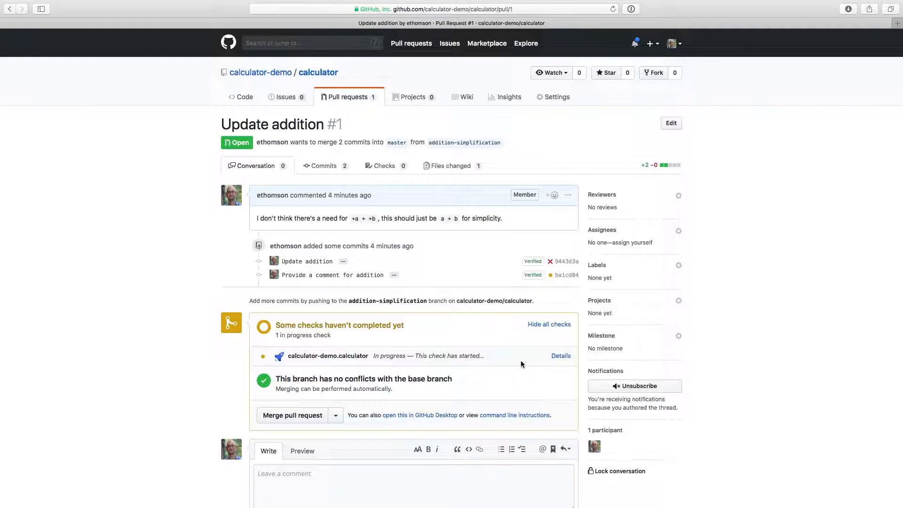
click(563, 357)
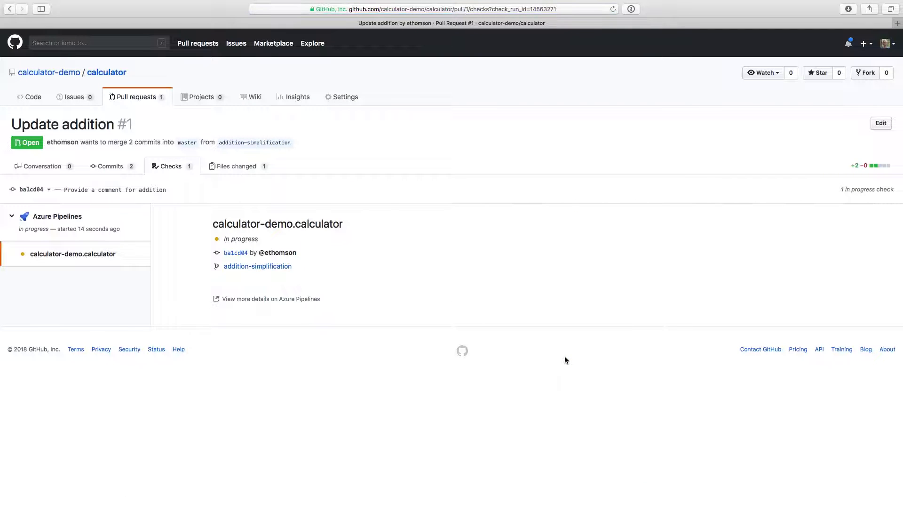
click(311, 300)
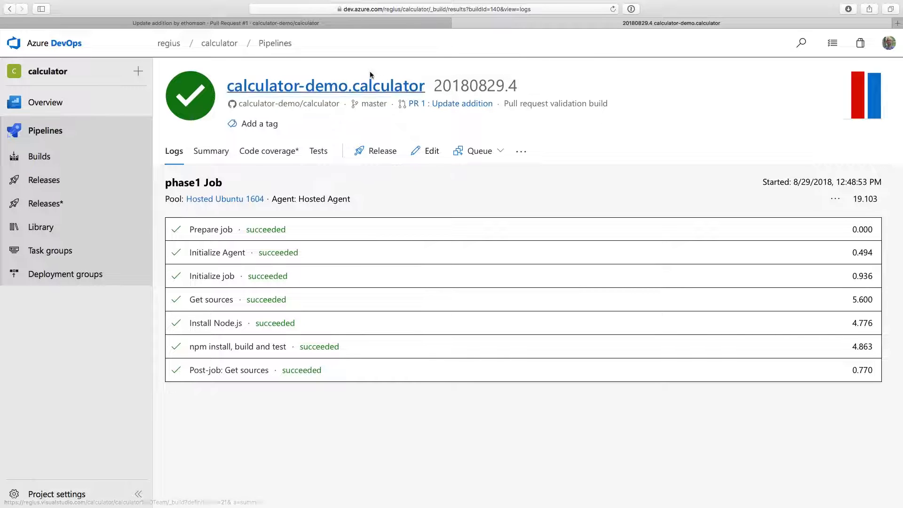
Back in the "Update addition" pull request conversation on GitHub, show all checks and merge the pull request into master
click(457, 23)
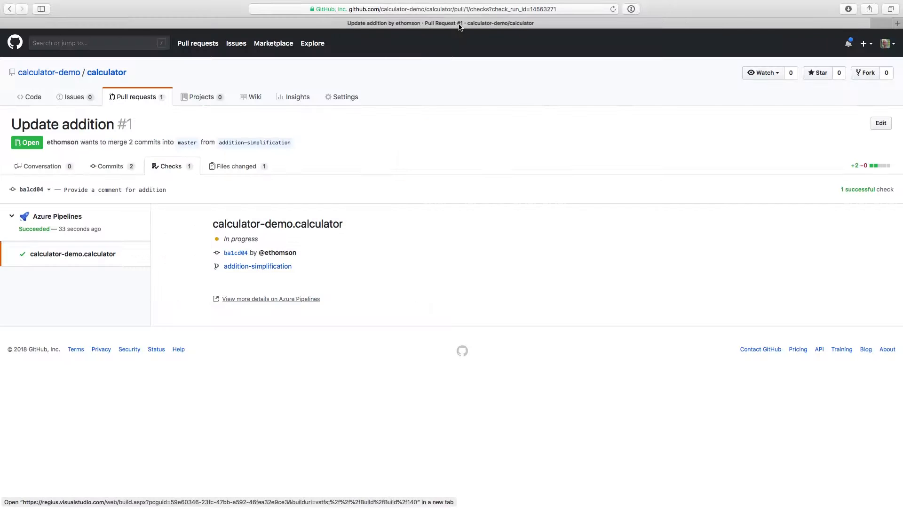
click(53, 173)
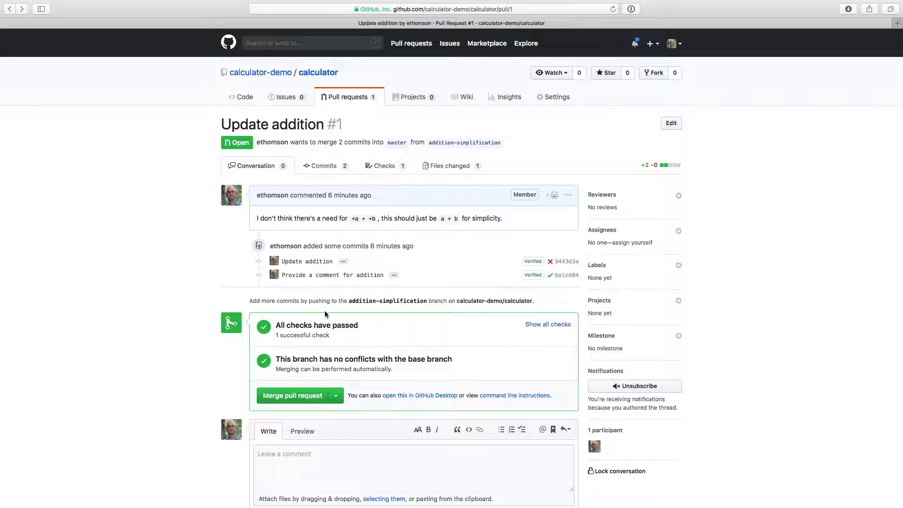
click(560, 324)
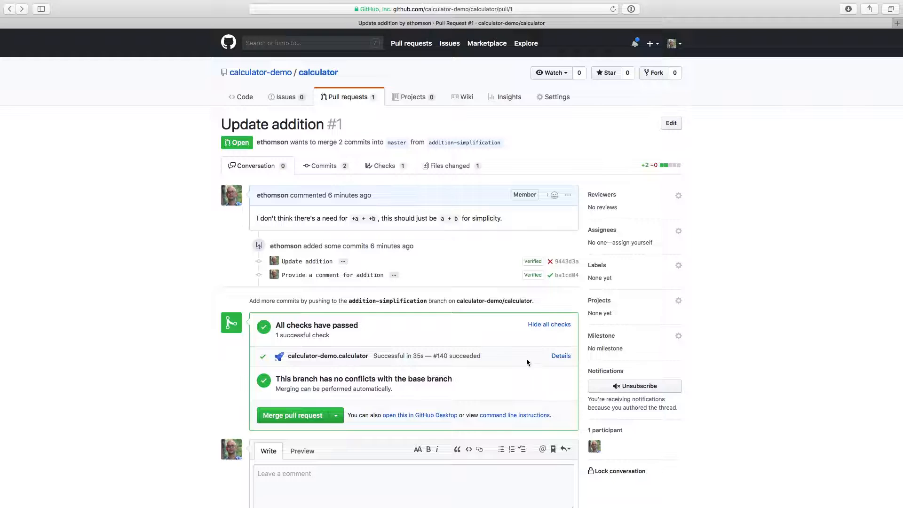
click(316, 420)
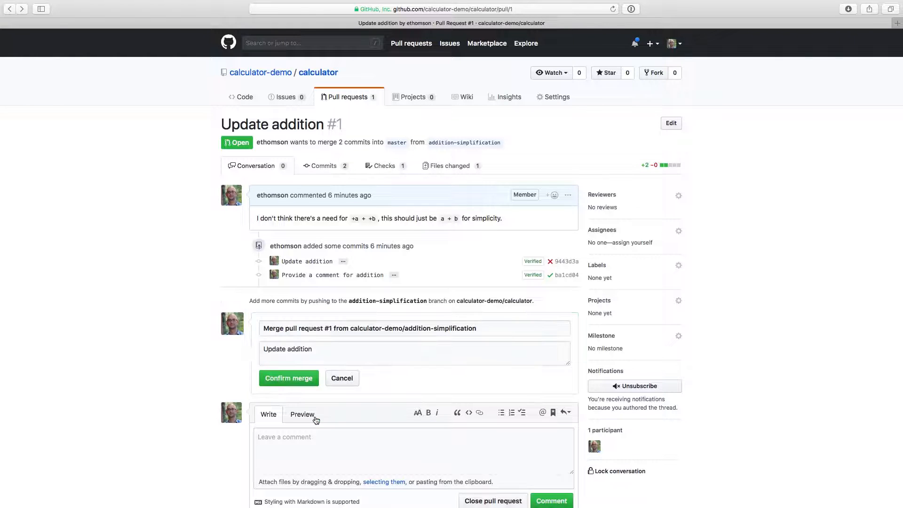
click(300, 382)
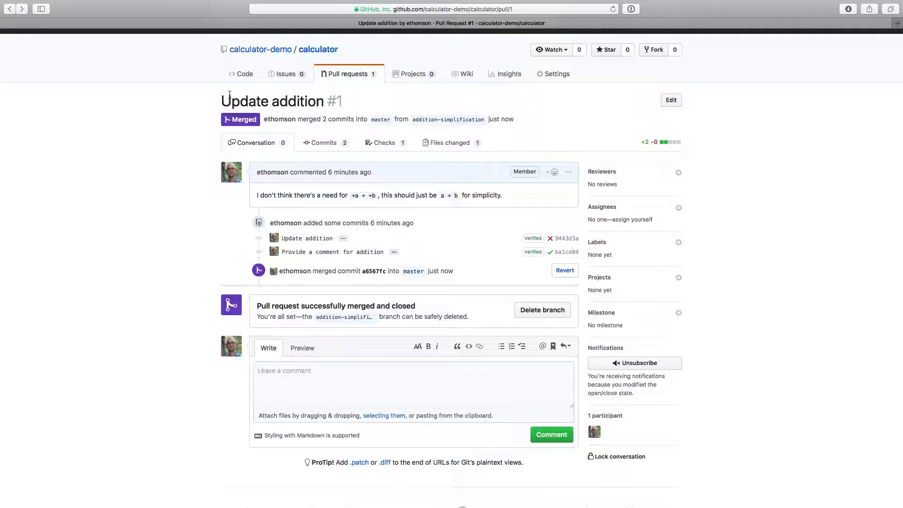
Open the calculator repository's code page, and from there go to the Azure DevOps builds page at dev.azure.com/regius/calculator/_build
click(243, 75)
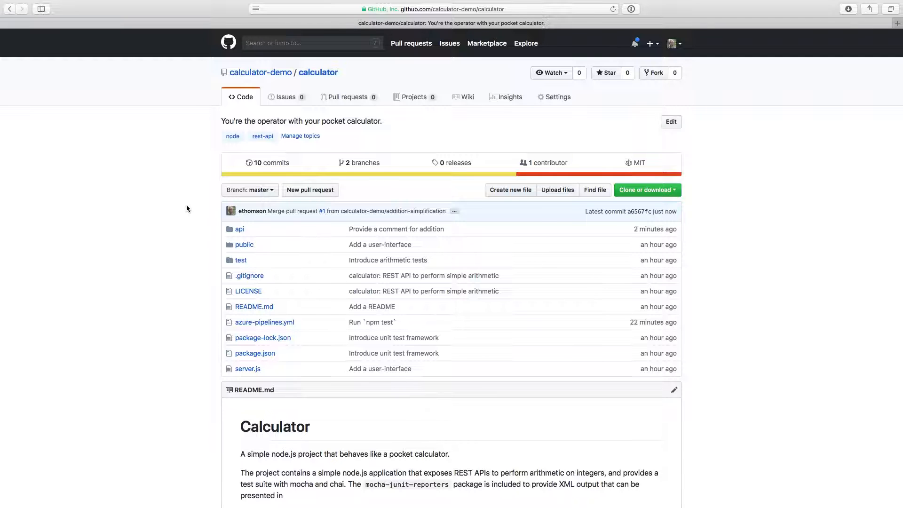
click(420, 9)
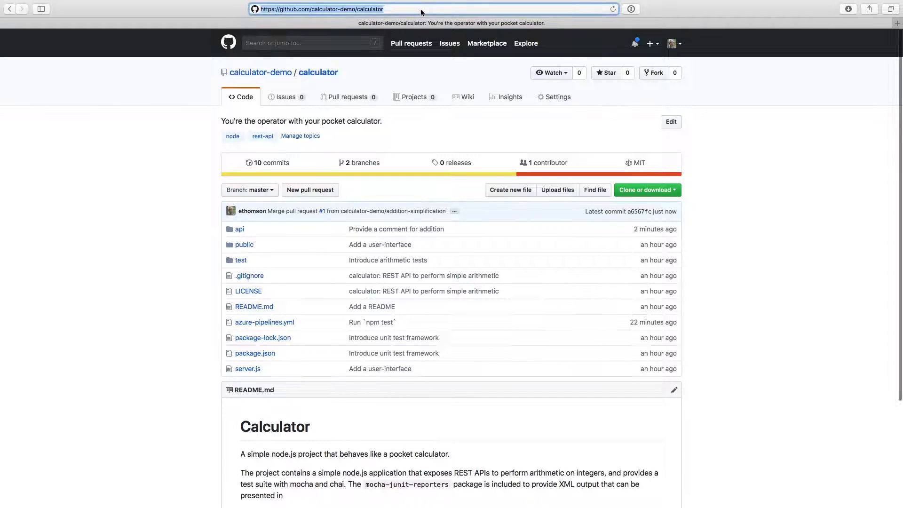
text(dev.azure.com/regius/calculator/_build)
key(Return)
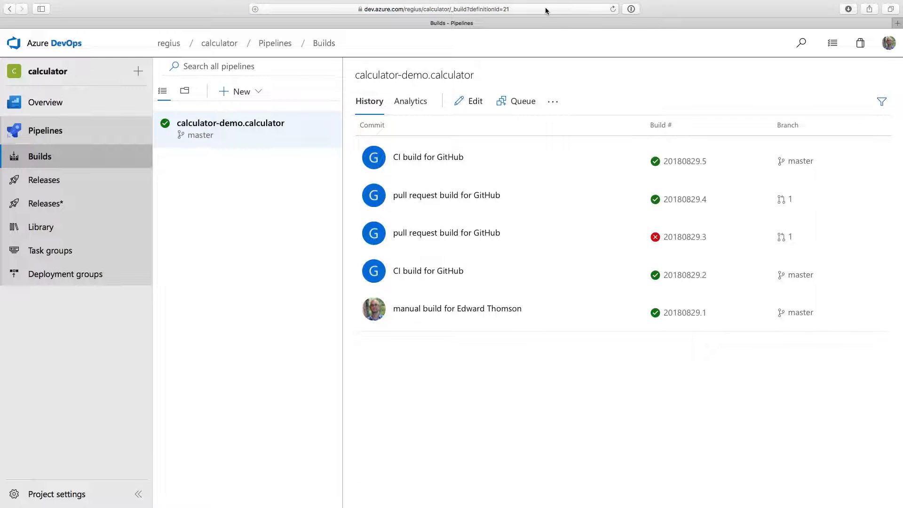
Open the status badge details of the calculator-demo.calculator pipeline and copy the sample Markdown
click(554, 104)
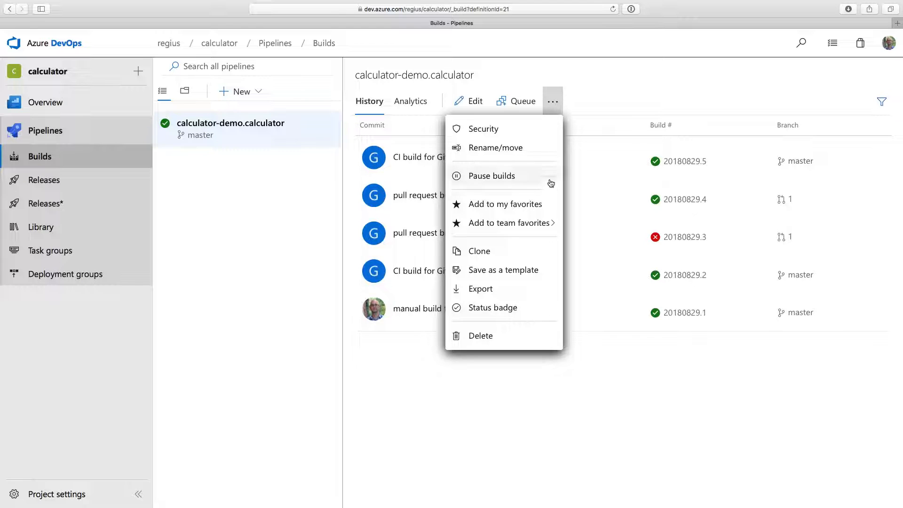
click(536, 315)
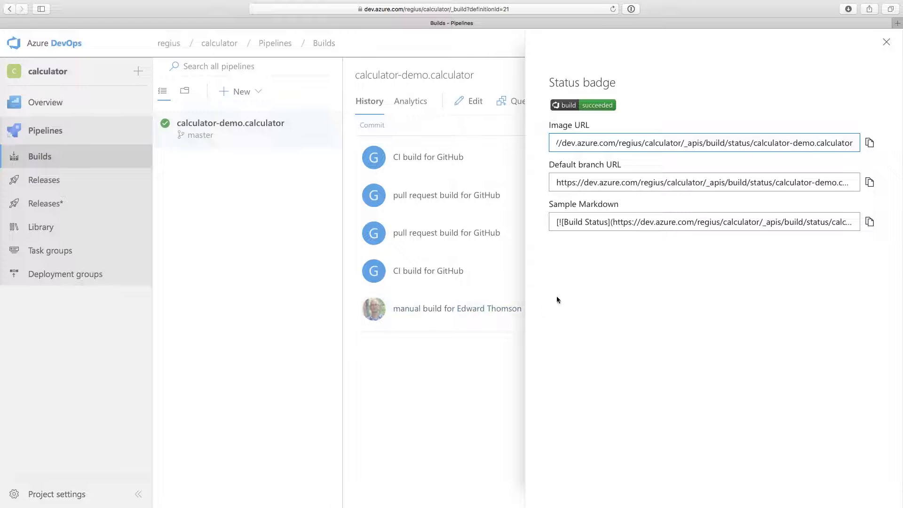
click(870, 224)
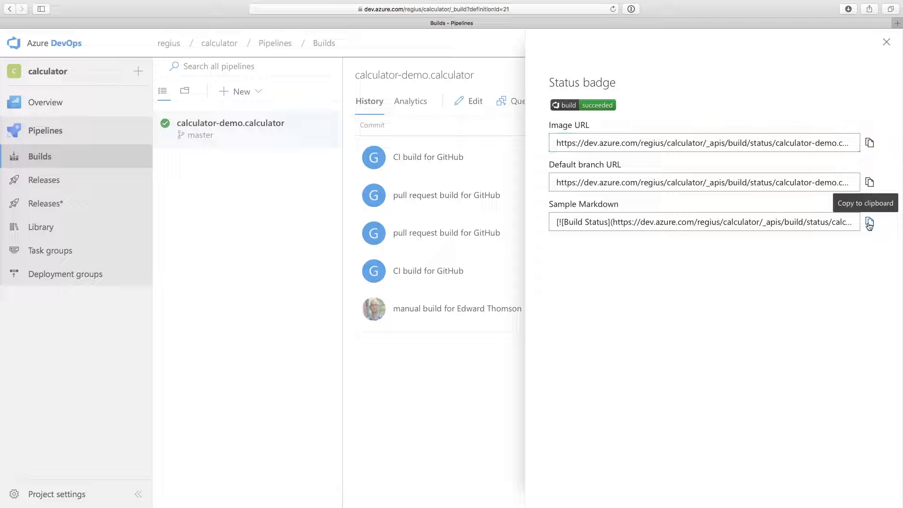
click(869, 223)
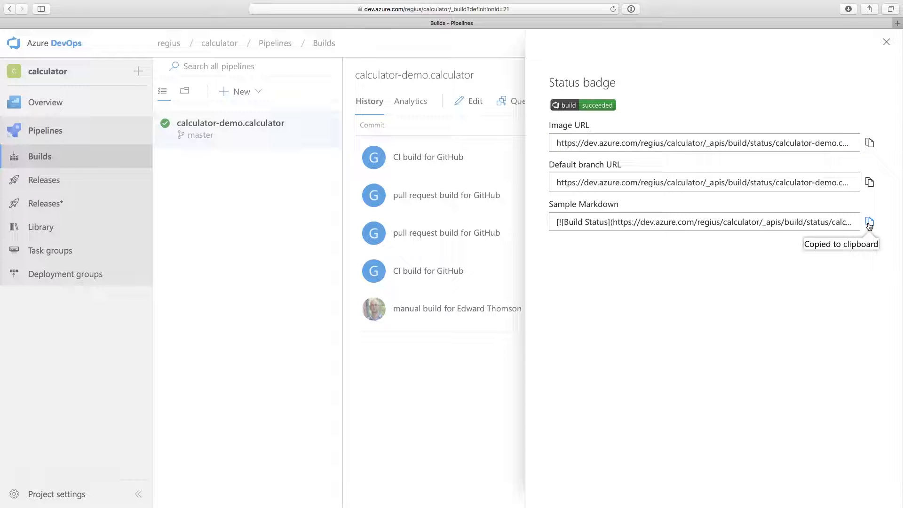
Return to the calculator repository on GitHub and open README.md for editing
click(9, 13)
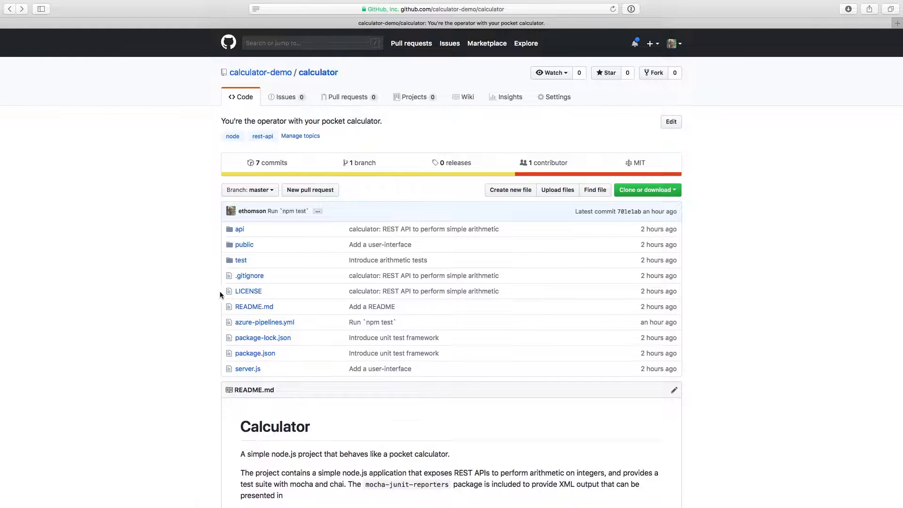
click(254, 307)
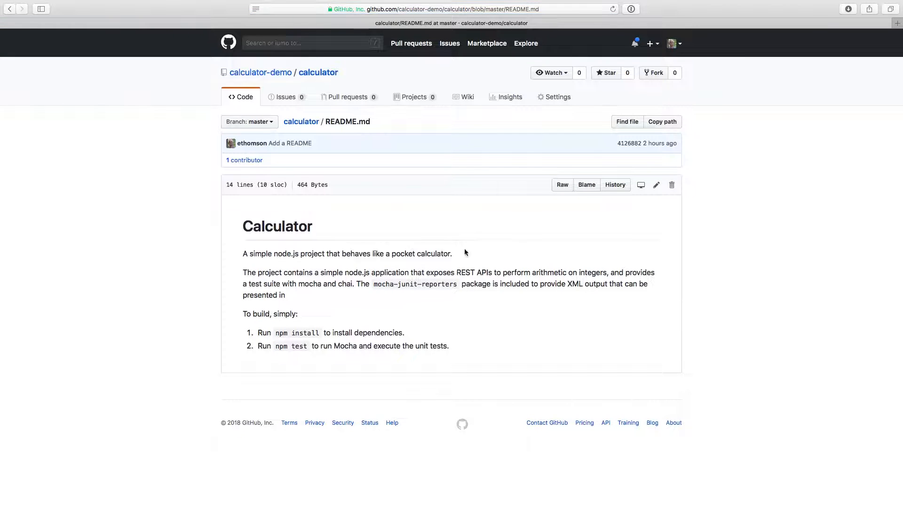
click(657, 190)
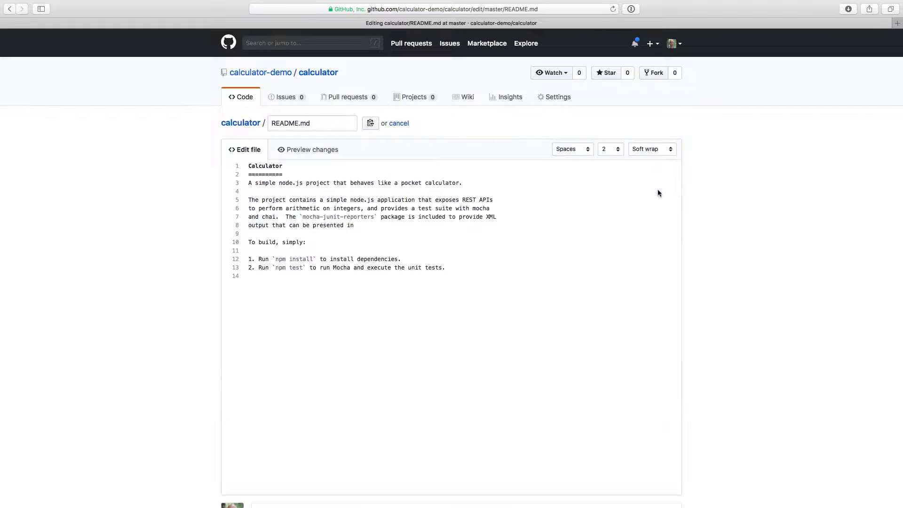
Insert the copied build status badge Markdown on its own line between the README's introductory sentence and the project description, separated by blank lines
click(381, 190)
key(Return)
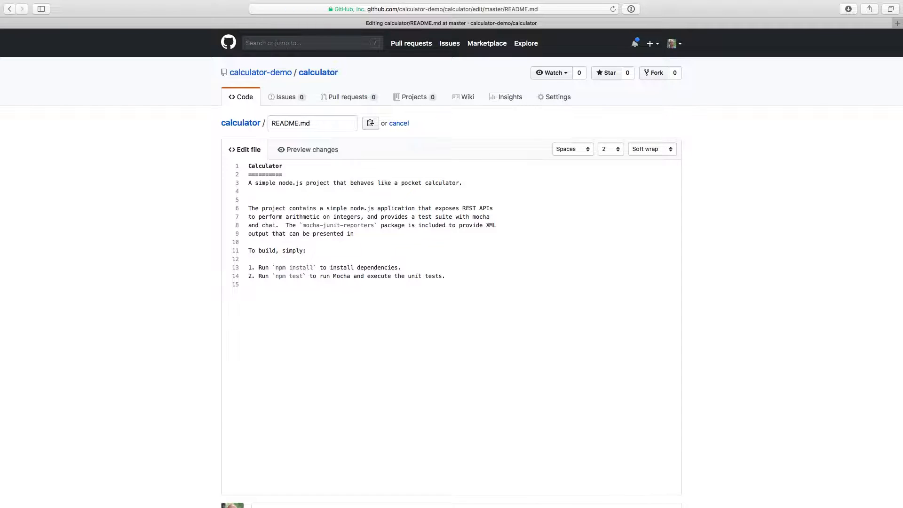
key(super+v)
key(Return)
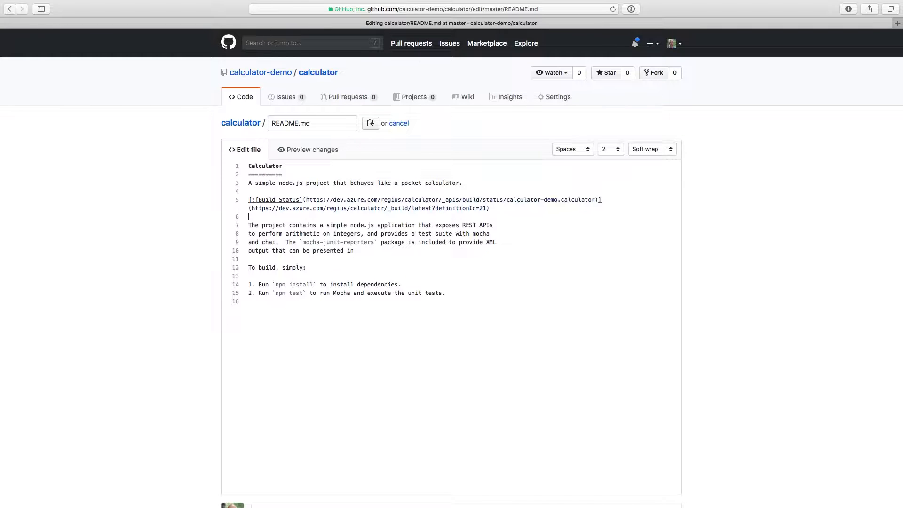
Commit the README.md change directly to the master branch with the title "Add an Azure Pipelines status badge"
scroll(712, 256, down, 5)
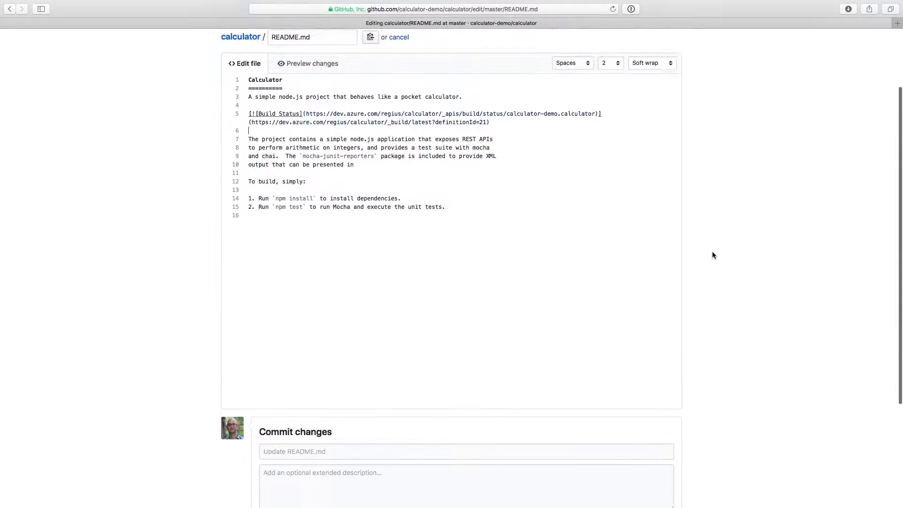
scroll(712, 256, down, 3)
click(516, 299)
text(Add an Azure Pipe)
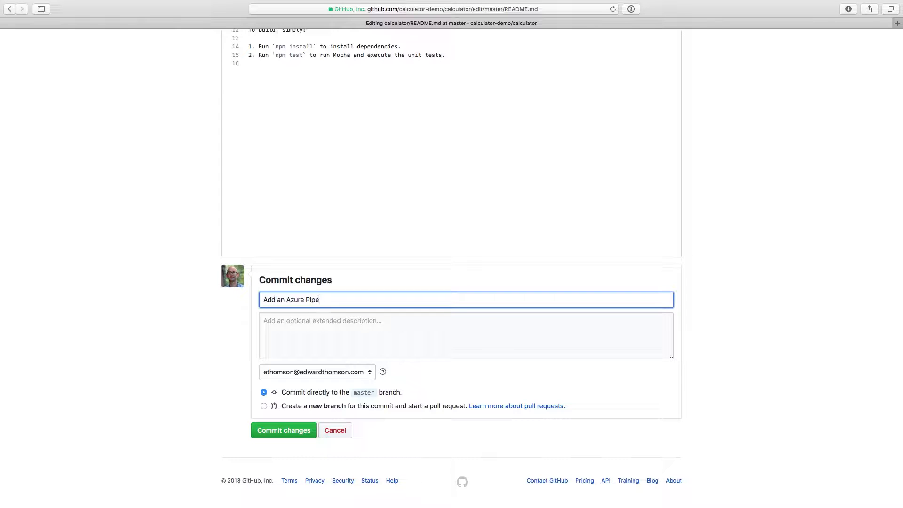
text(lines status badge)
click(294, 437)
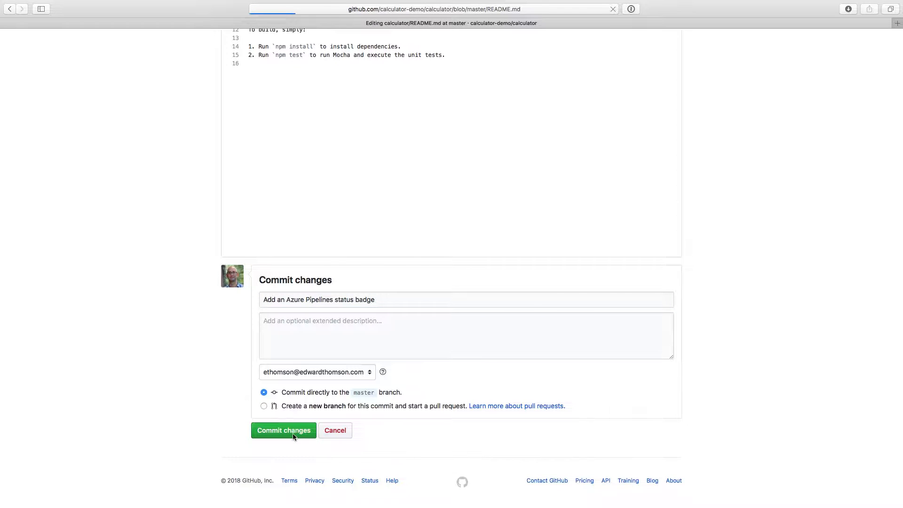